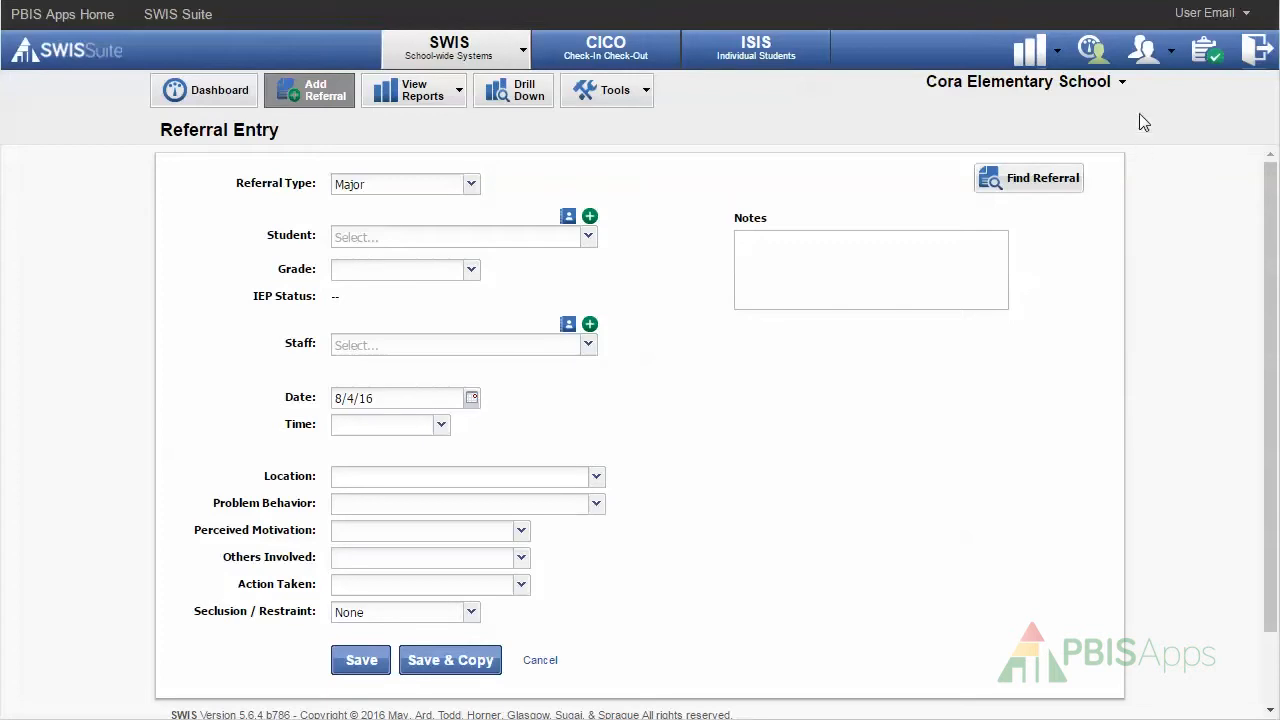
# In Person Management, fill a sample Male student 'Someone Else', then cancel without saving.
pyautogui.click(1143, 55)
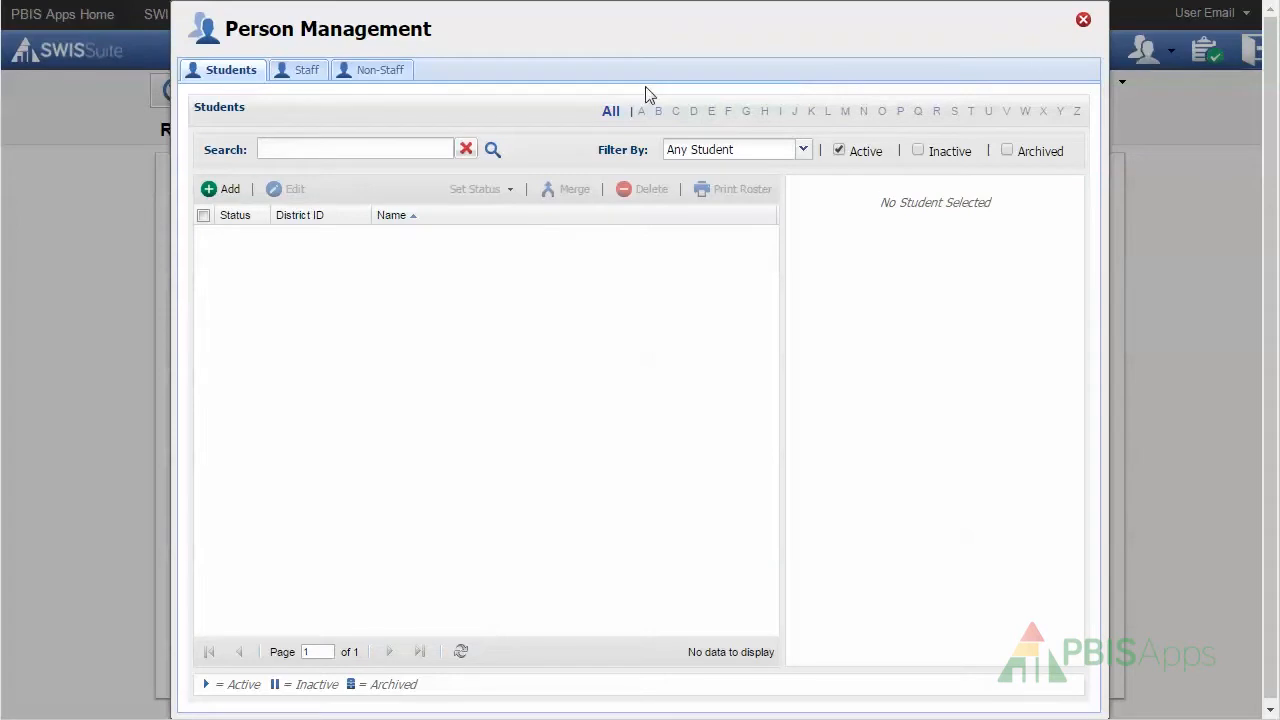
pyautogui.click(223, 190)
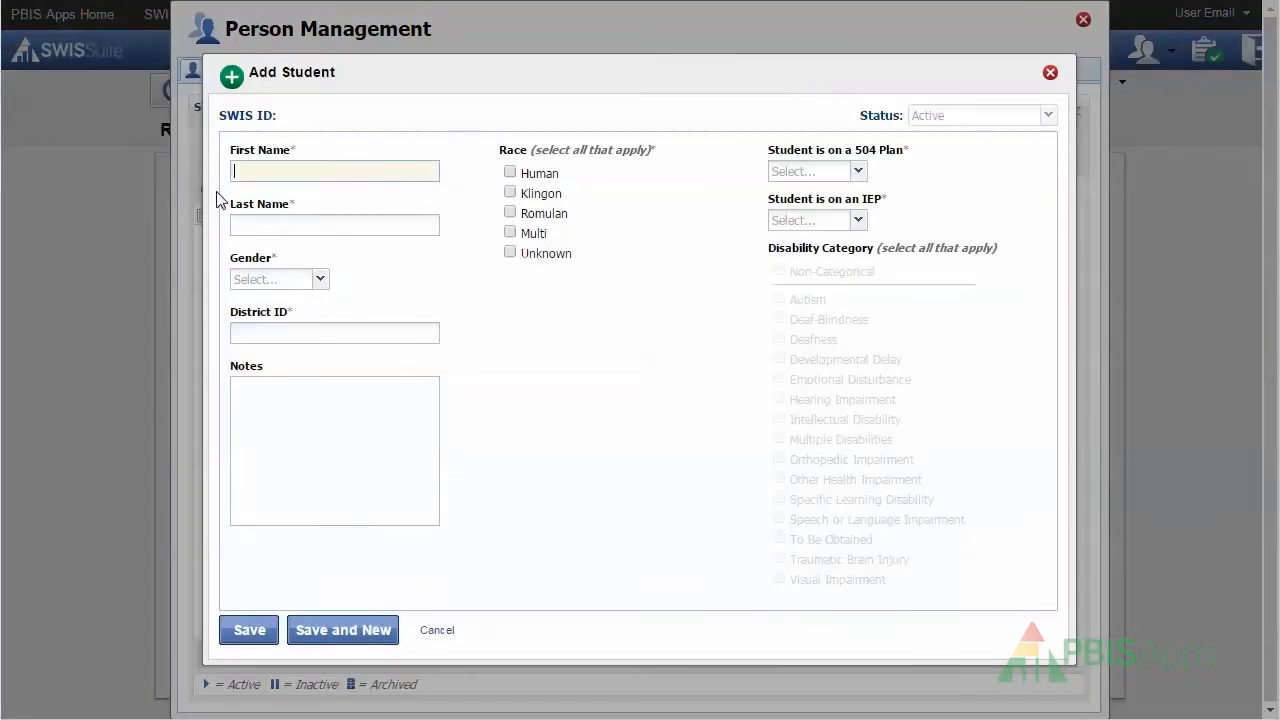
pyautogui.write('Someone')
pyautogui.press('Tab')
pyautogui.write('Else')
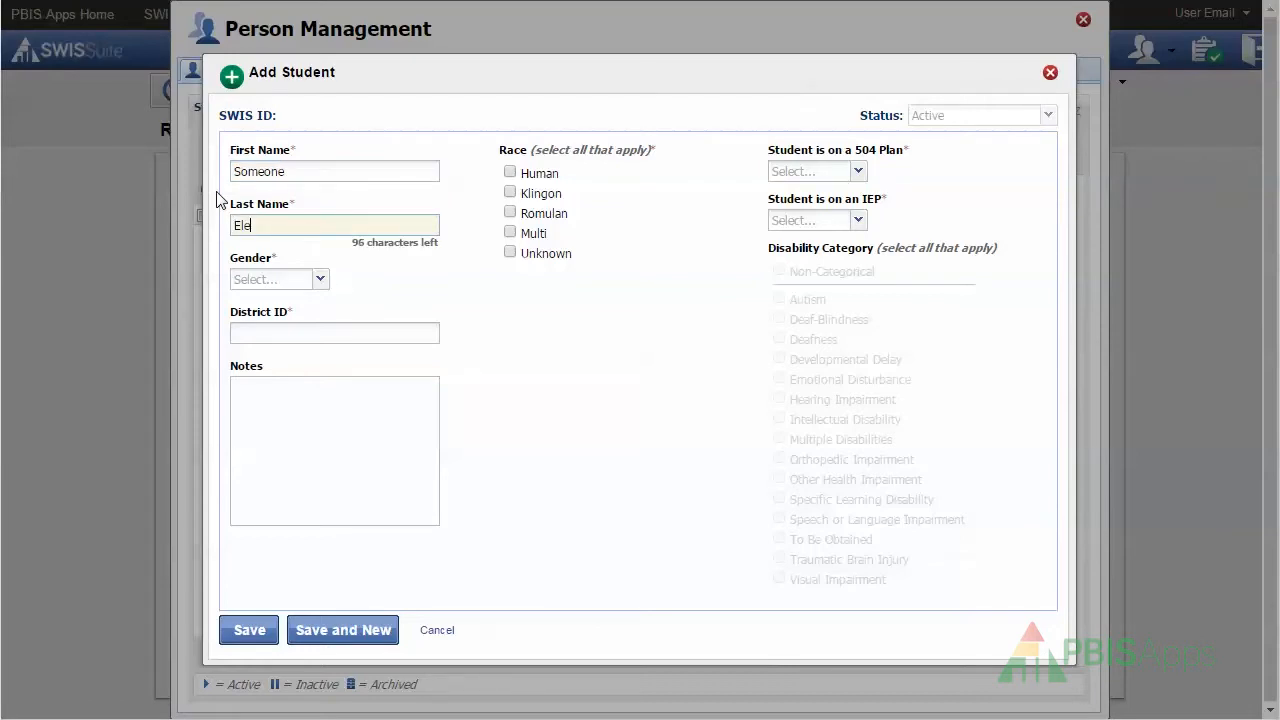
pyautogui.click(319, 280)
pyautogui.click(303, 303)
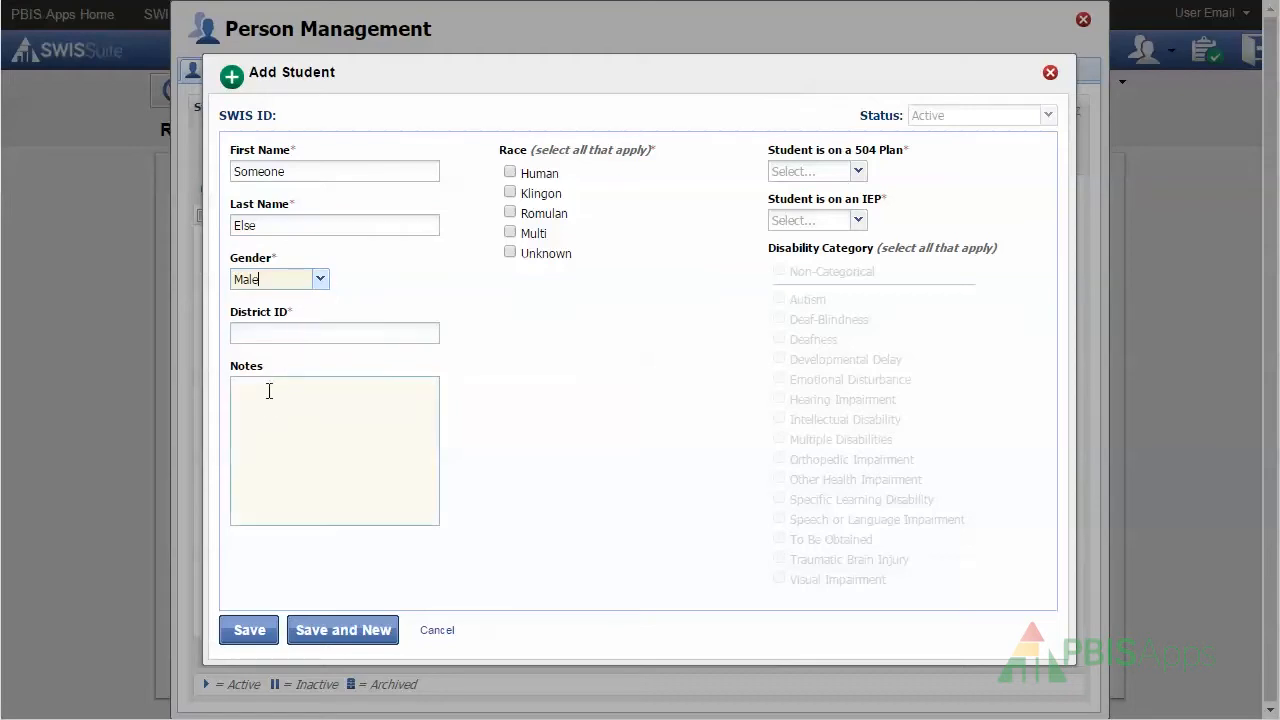
pyautogui.click(437, 631)
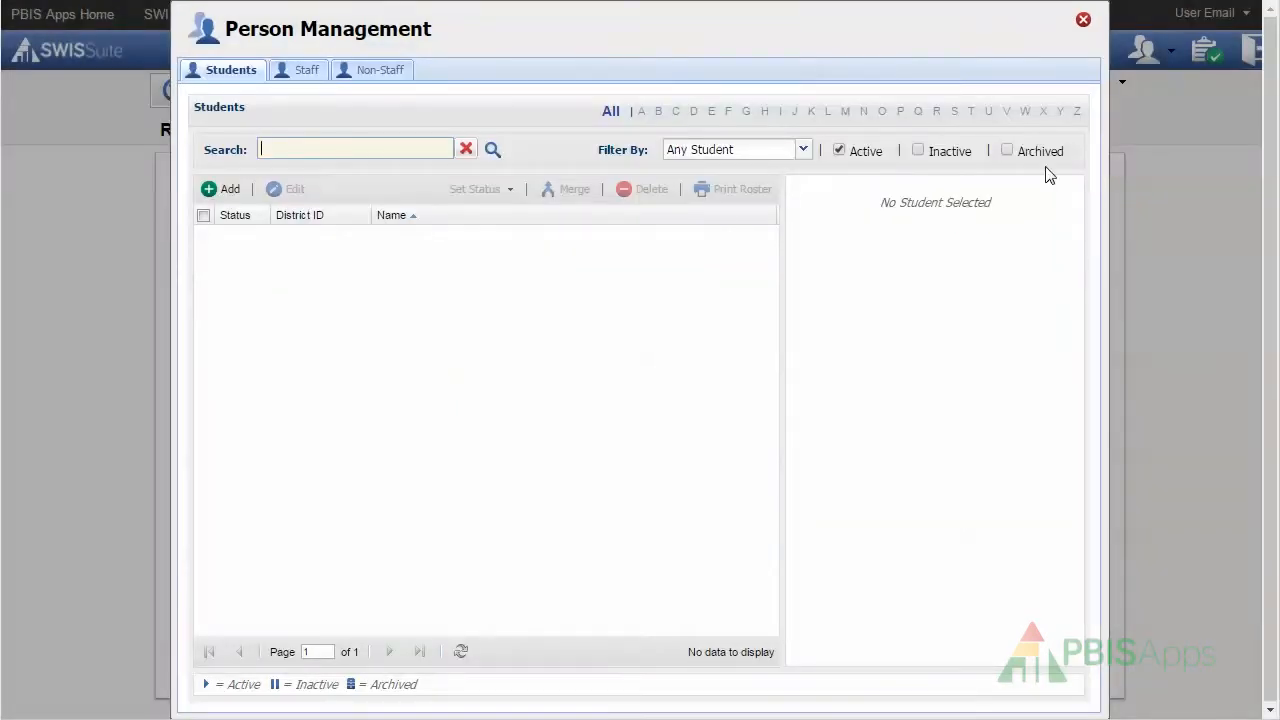
# Close Person Management and go to Tools > Person Import.
pyautogui.click(1086, 24)
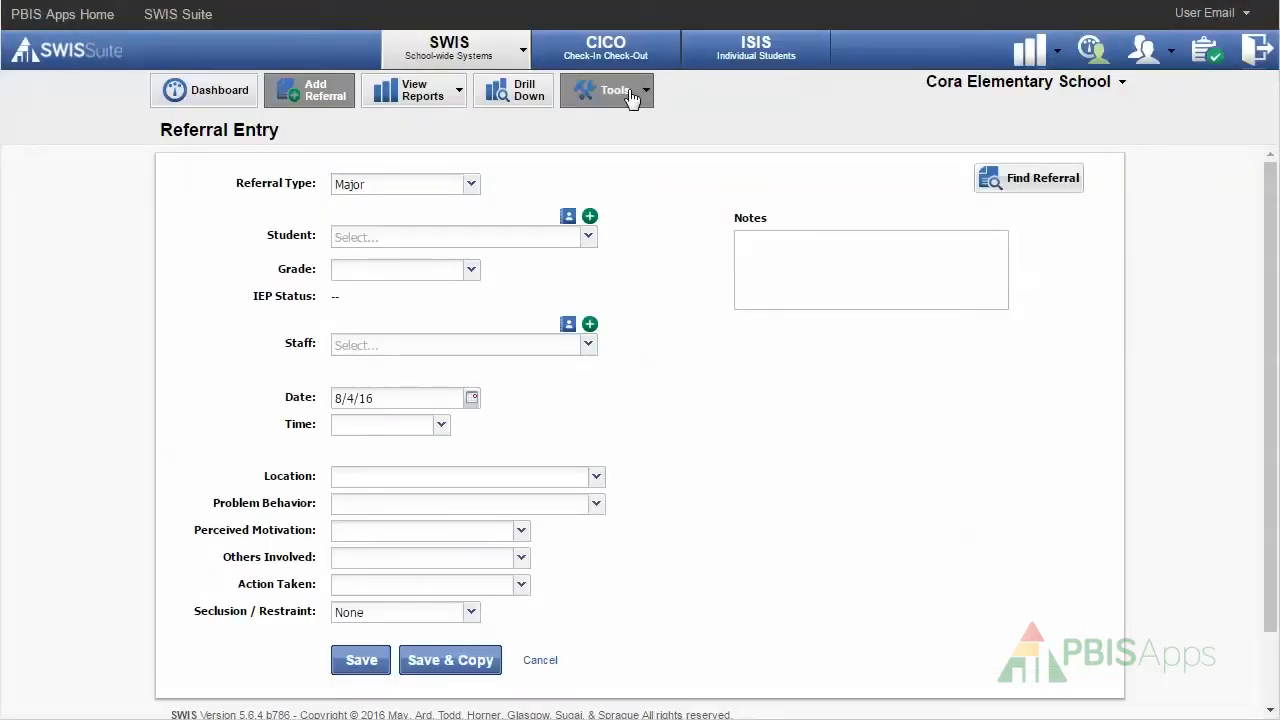
pyautogui.click(612, 92)
pyautogui.click(818, 203)
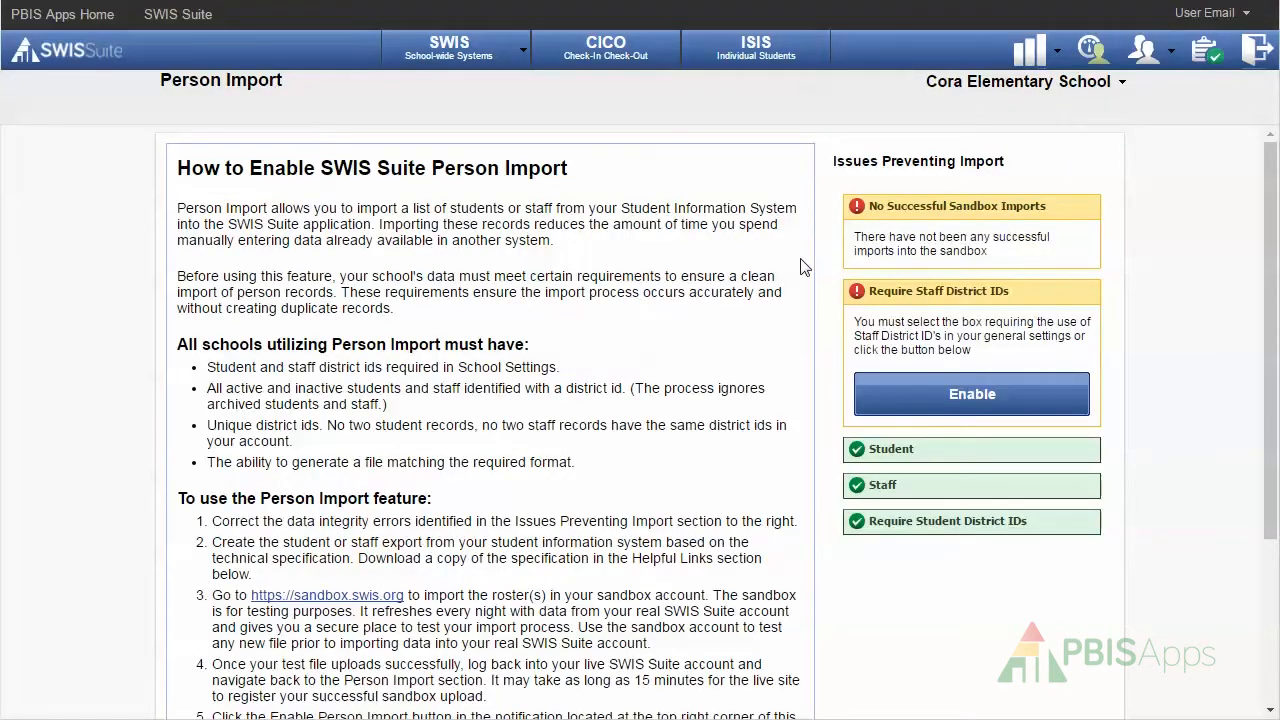
# Review the Person Import instructions and make staff district IDs required.
pyautogui.scroll(-1, 801, 268)
pyautogui.scroll(1, 801, 268)
pyautogui.scroll(-2, 380, 494)
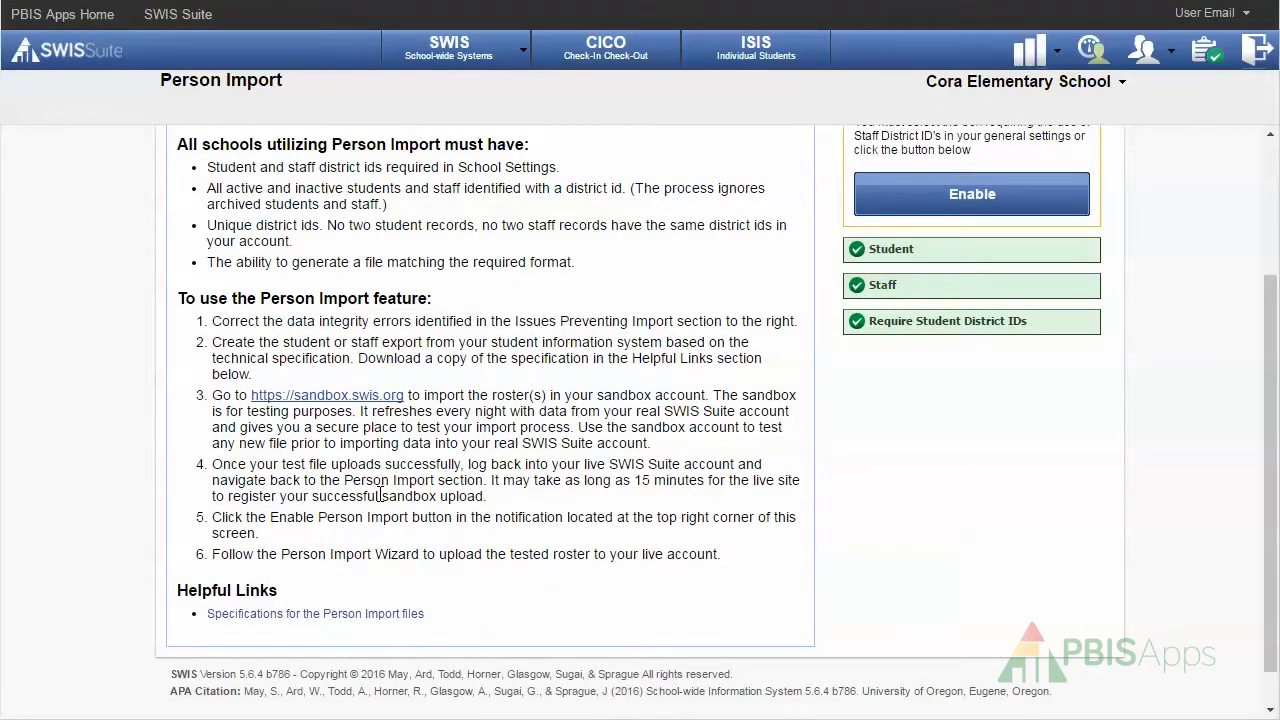
pyautogui.scroll(2, 380, 494)
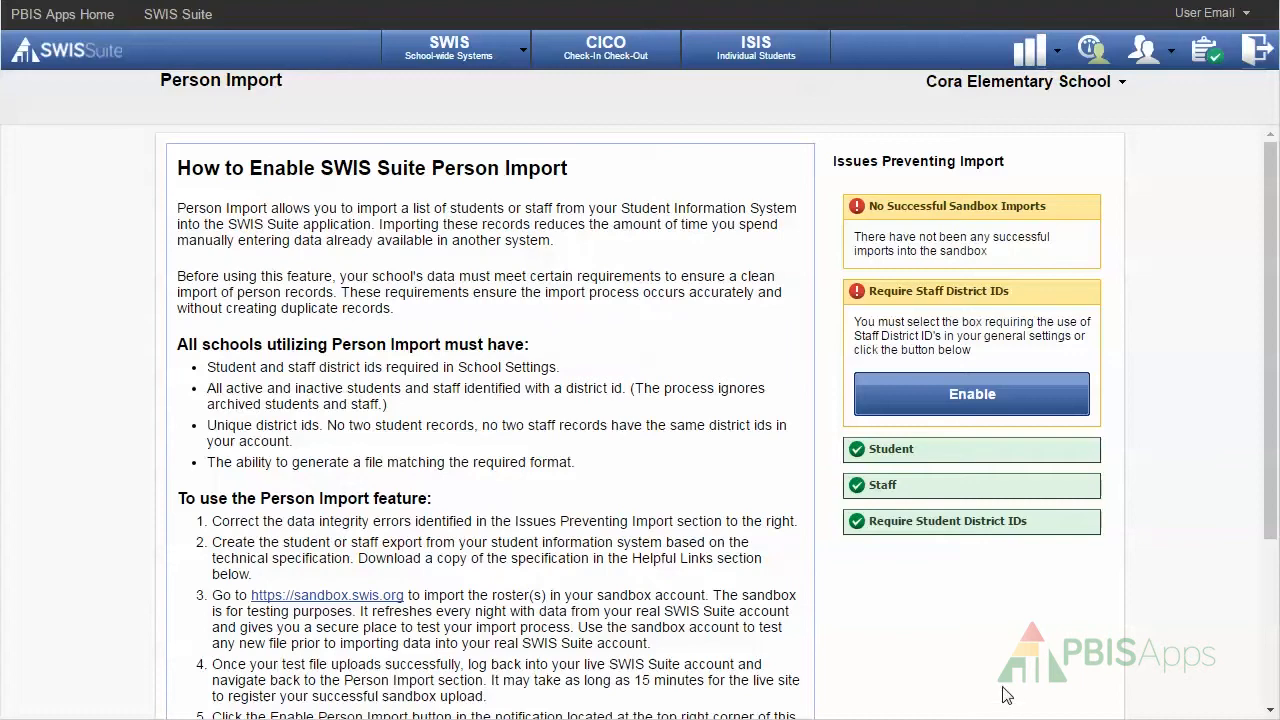
pyautogui.click(980, 400)
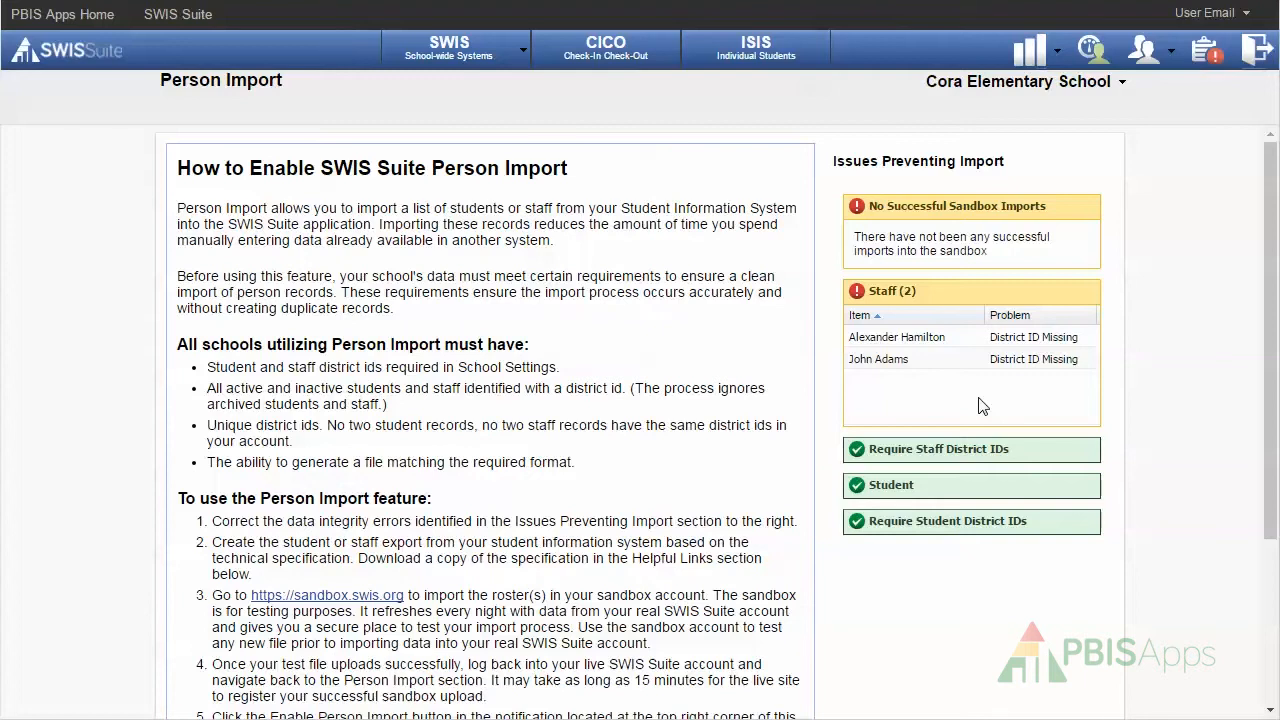
# Give the two flagged staff members district IDs 12345 and 23456.
pyautogui.click(955, 346)
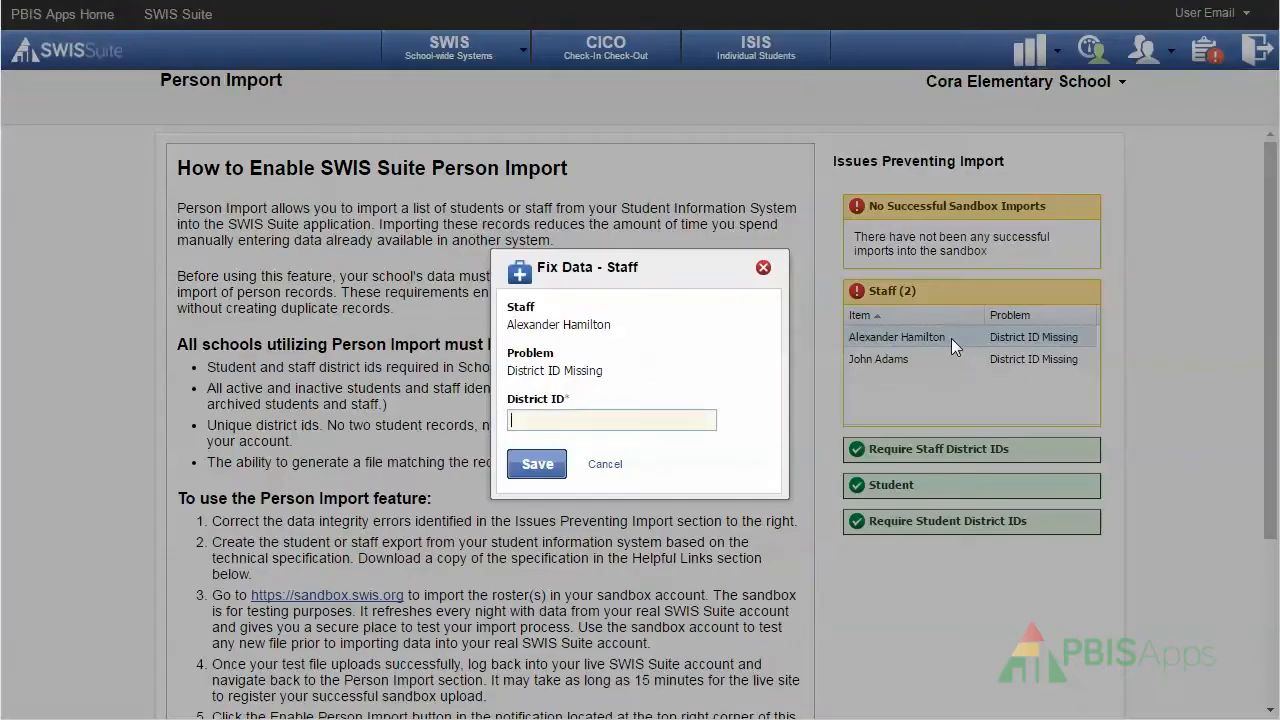
pyautogui.write('12345')
pyautogui.click(545, 464)
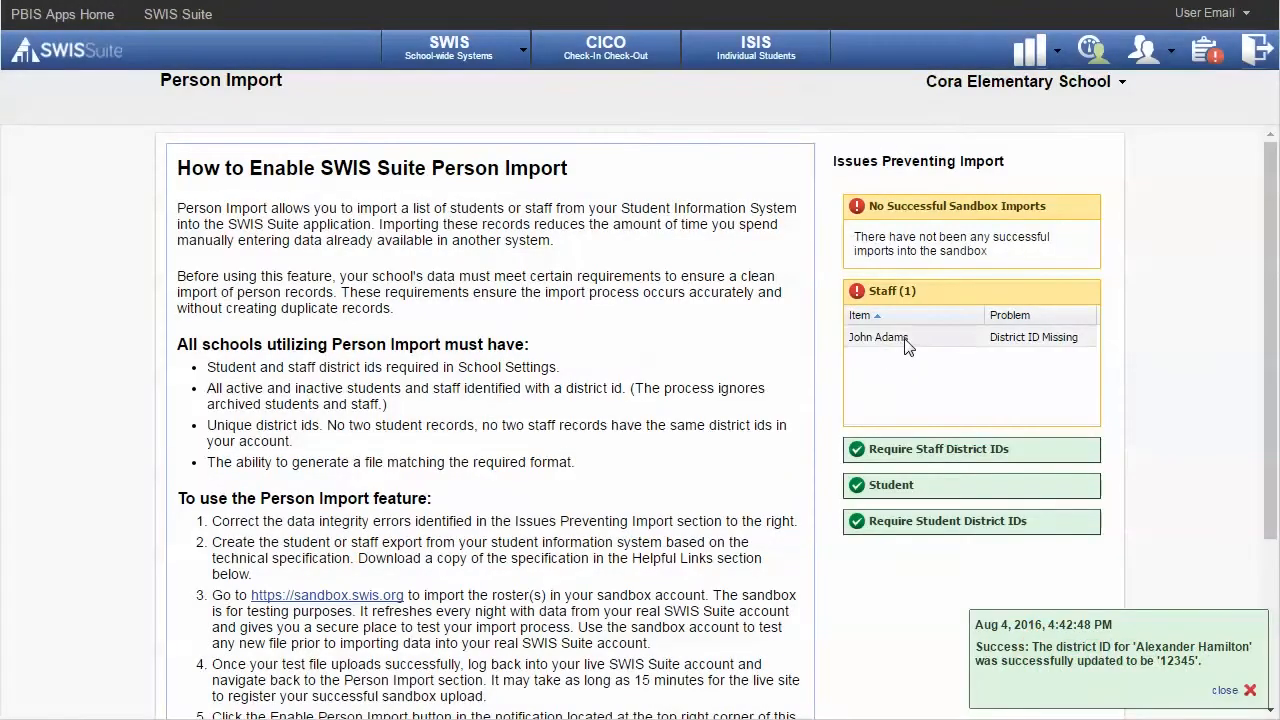
pyautogui.click(907, 345)
pyautogui.write('2')
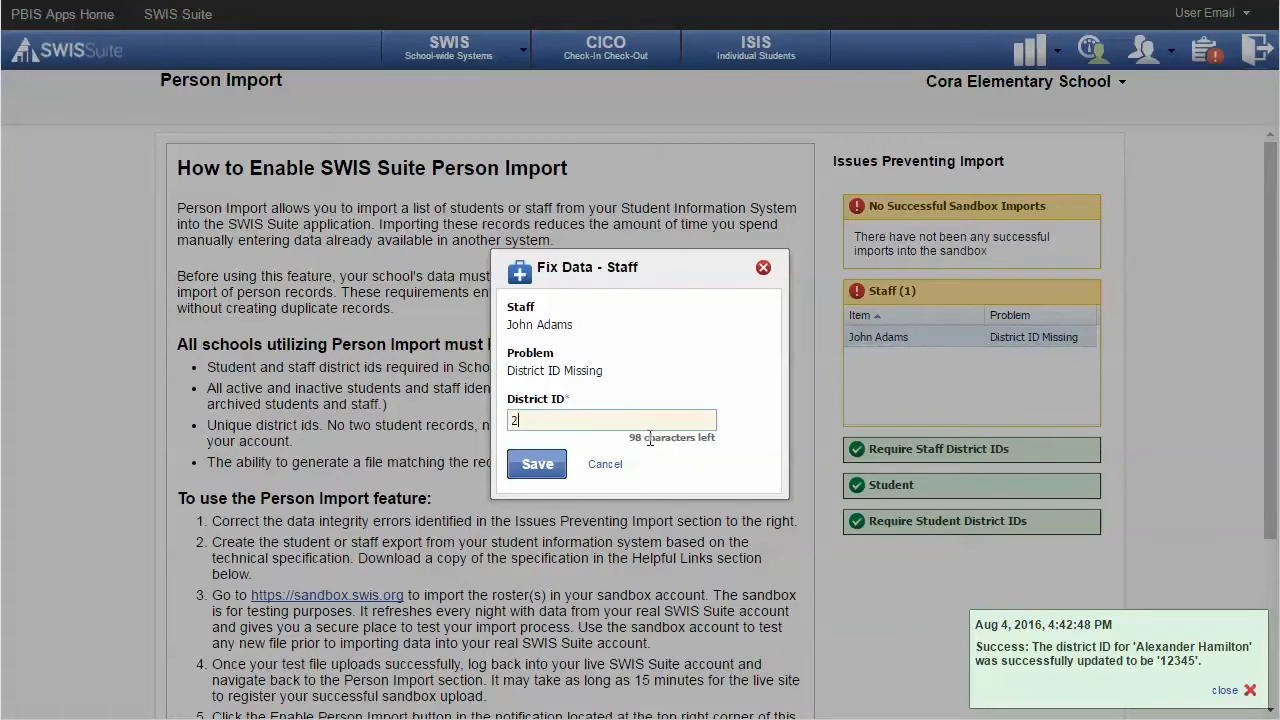
pyautogui.write('3456')
pyautogui.click(537, 463)
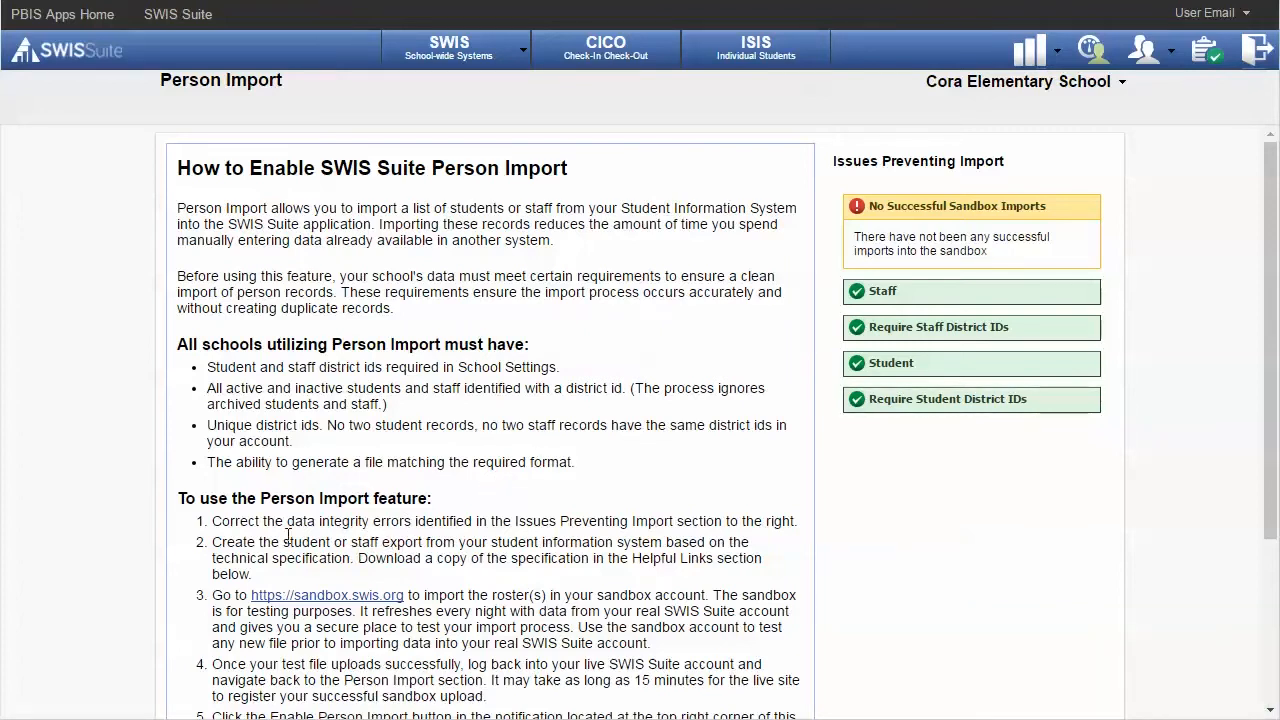
# Sign in to the sandbox.swis.org site with the account email and password.
pyautogui.click(303, 597)
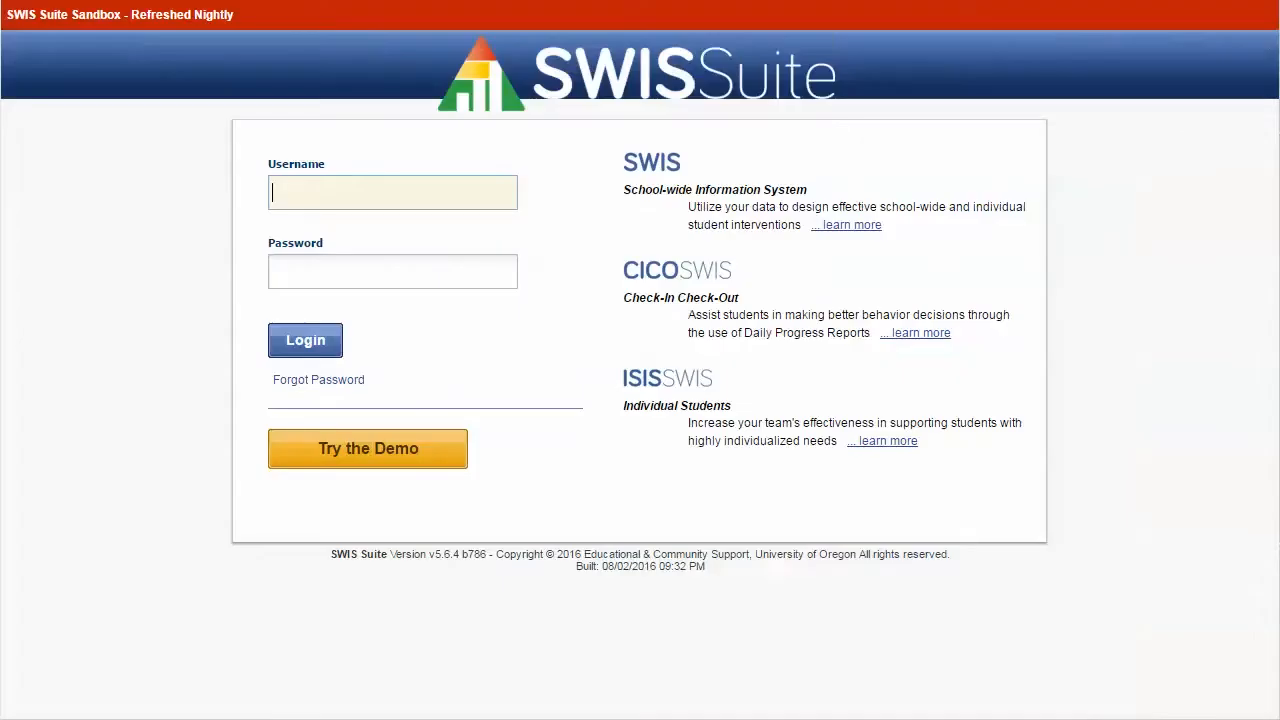
pyautogui.write('useremail@winsd.org')
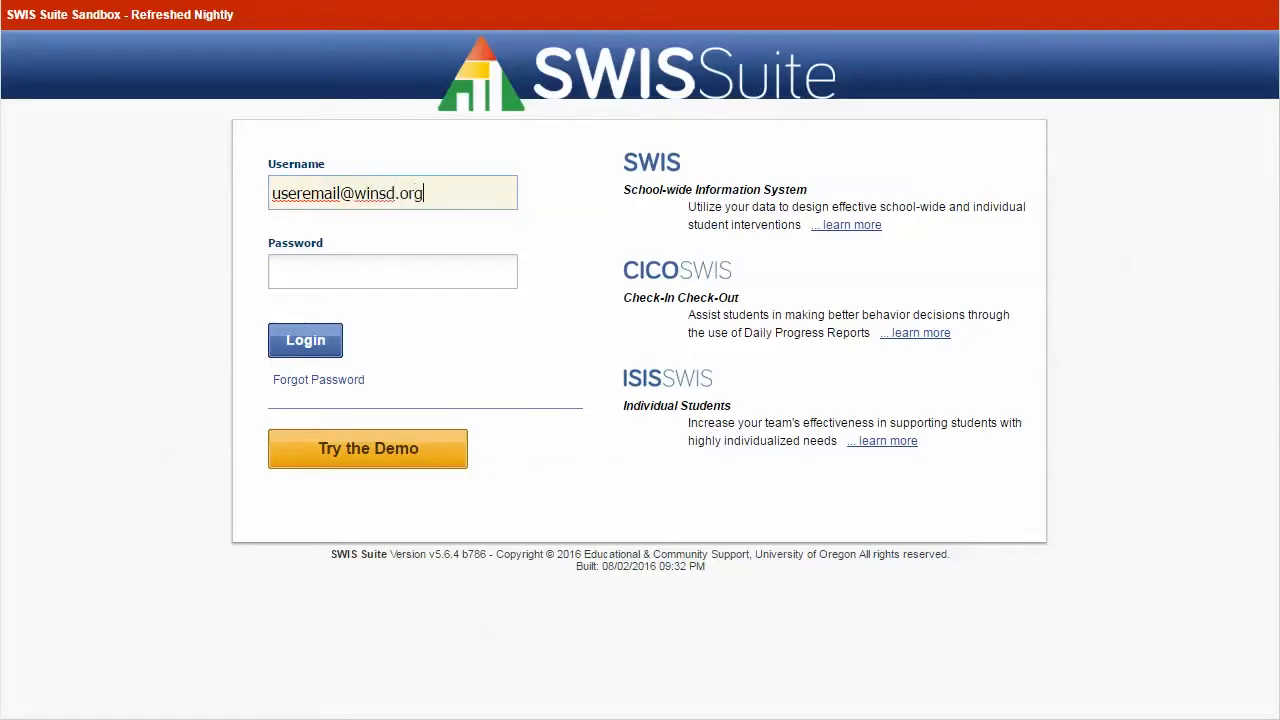
pyautogui.press('Tab')
pyautogui.write('password')
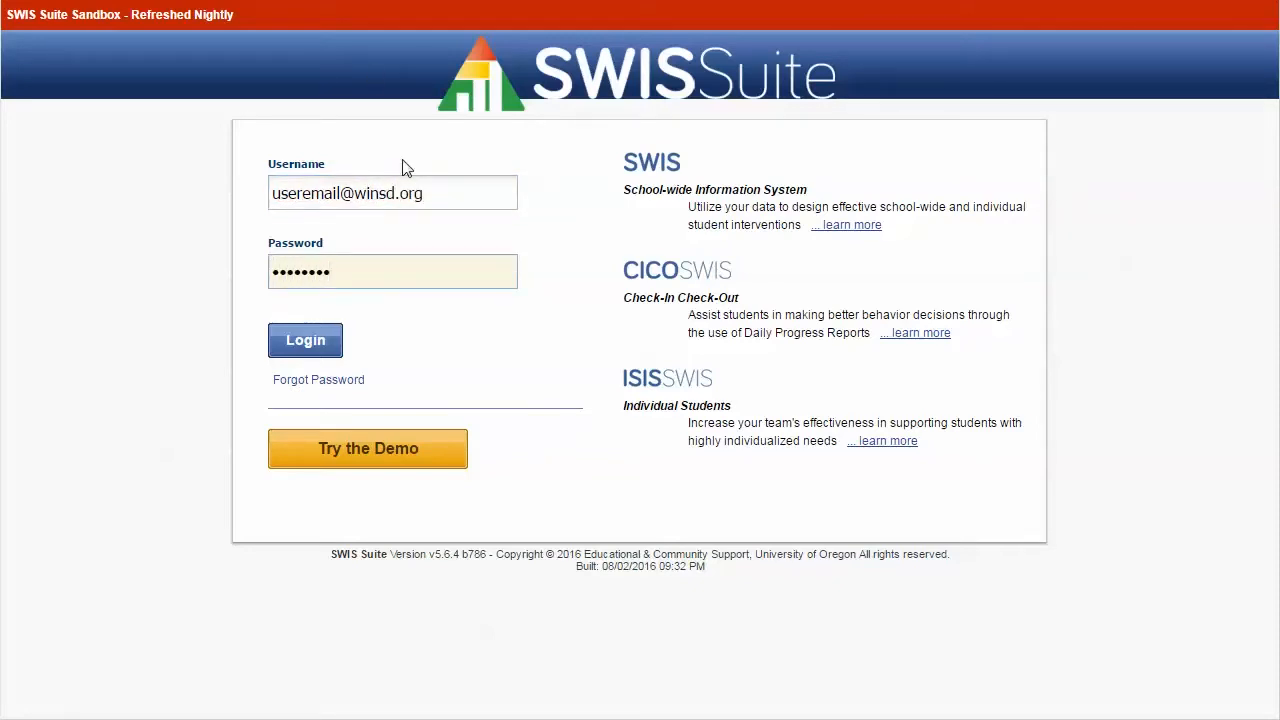
pyautogui.click(296, 345)
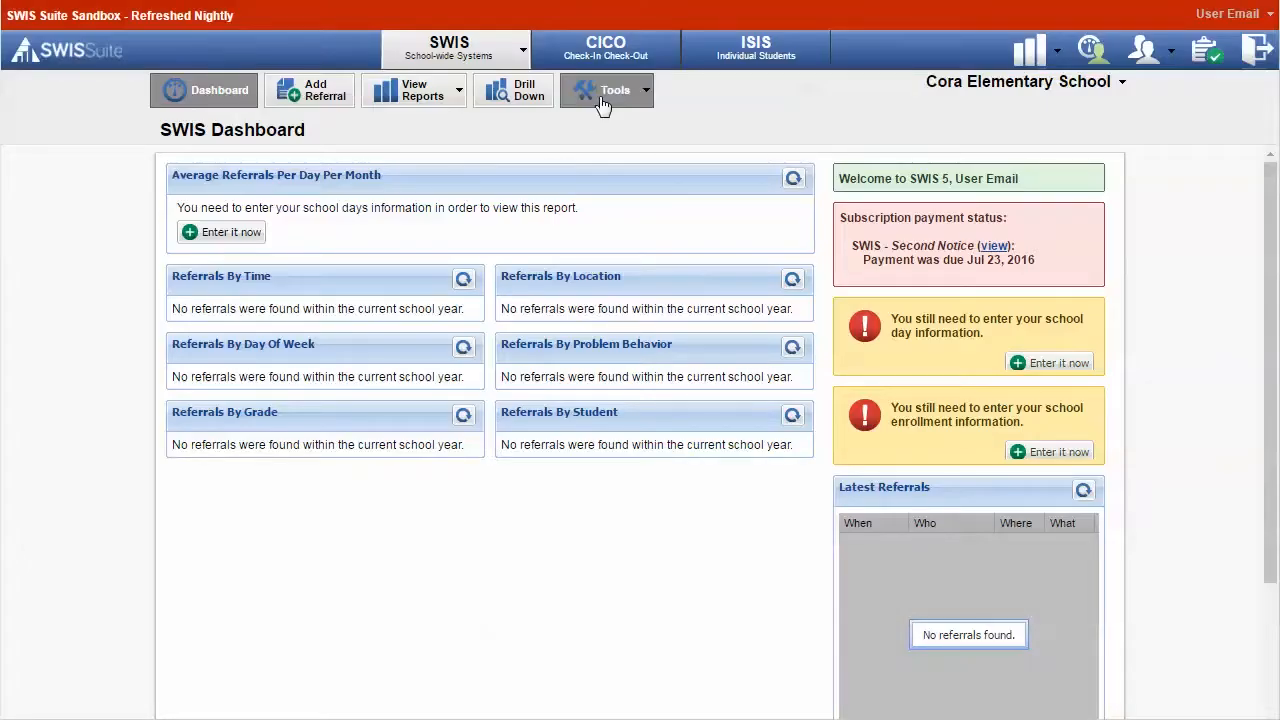
# Start the Import Staff List wizard from the sandbox's Person Import page.
pyautogui.click(645, 95)
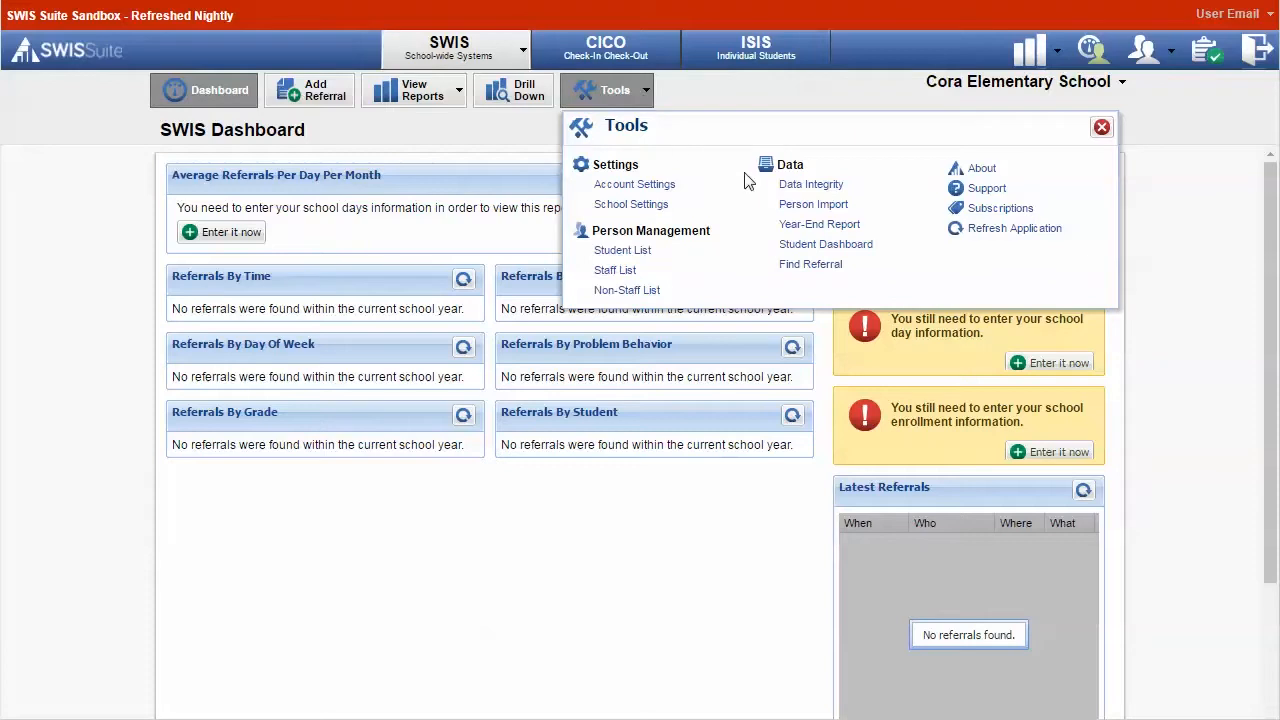
pyautogui.click(787, 207)
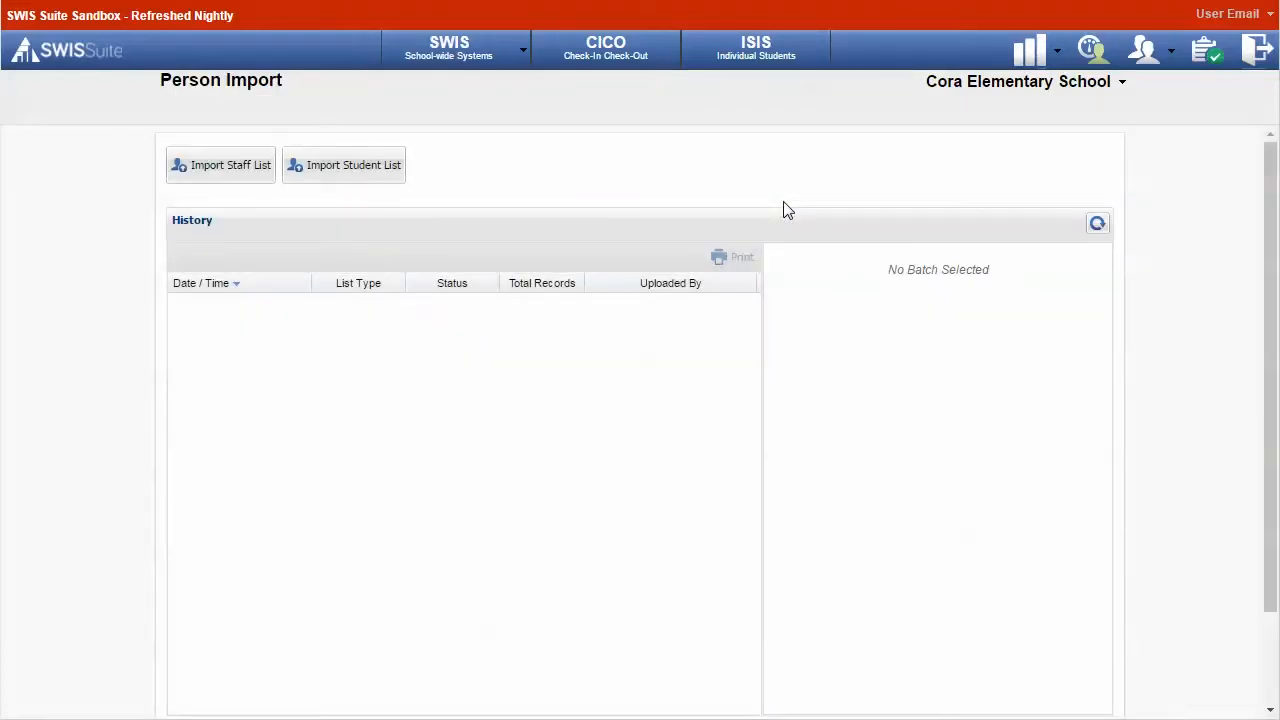
pyautogui.click(200, 170)
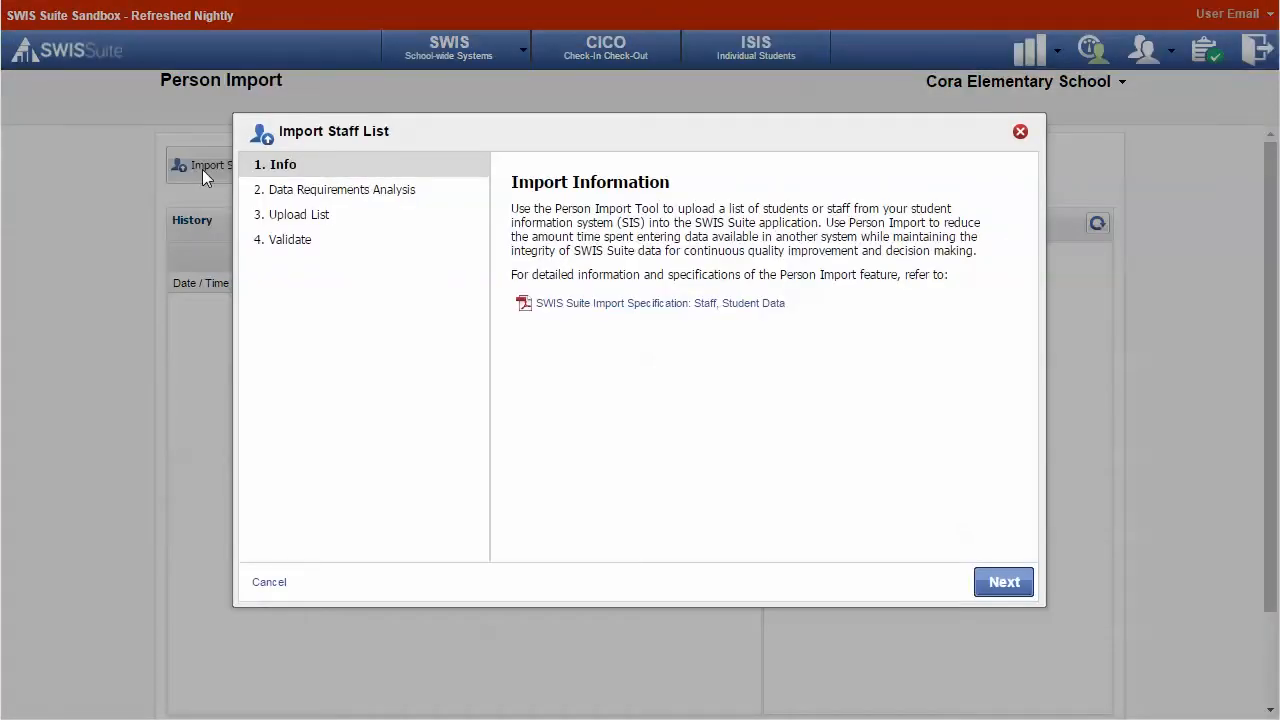
# Read the Person Import specification PDF down to Conflict Handling, then close it.
pyautogui.click(586, 303)
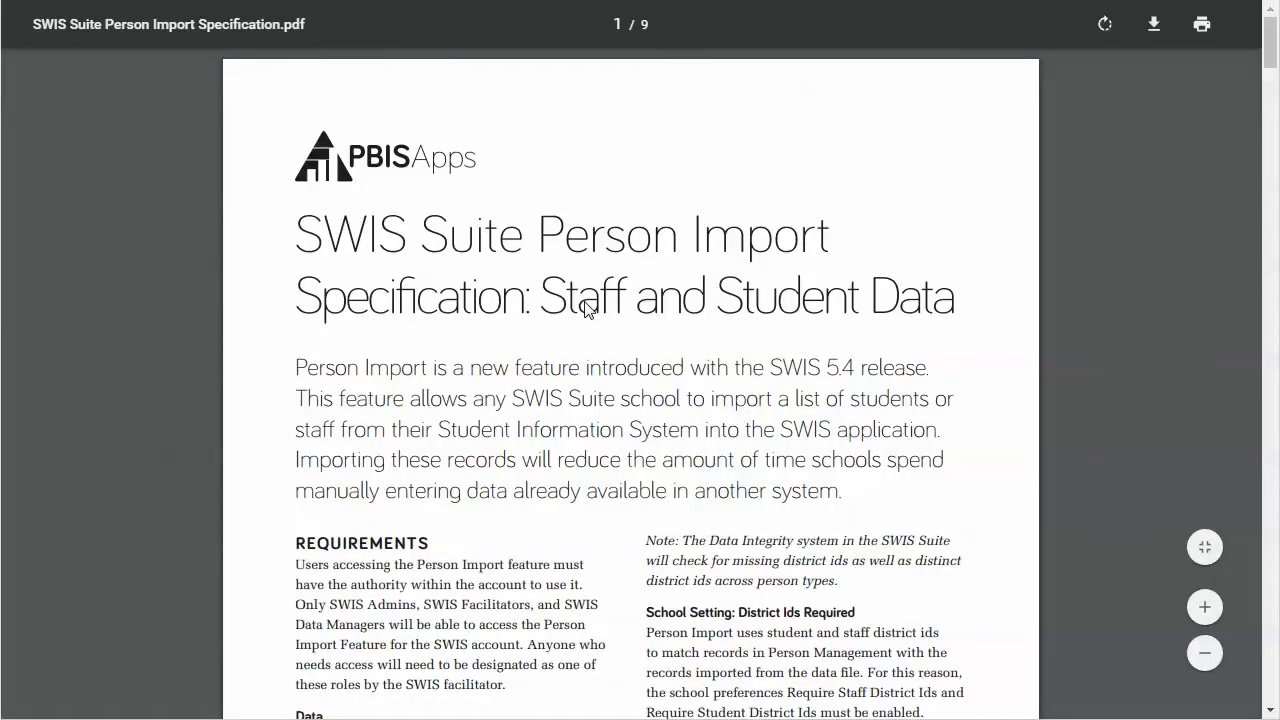
pyautogui.scroll(-2, 586, 308)
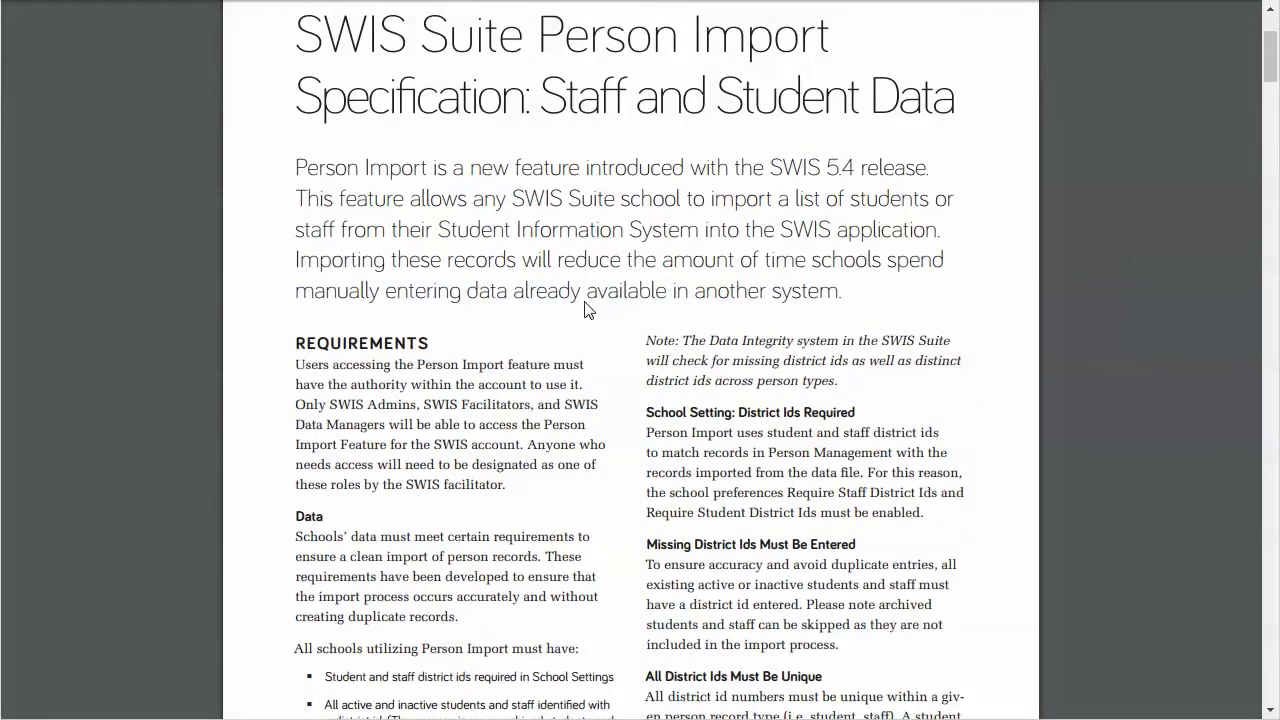
pyautogui.scroll(-3, 586, 308)
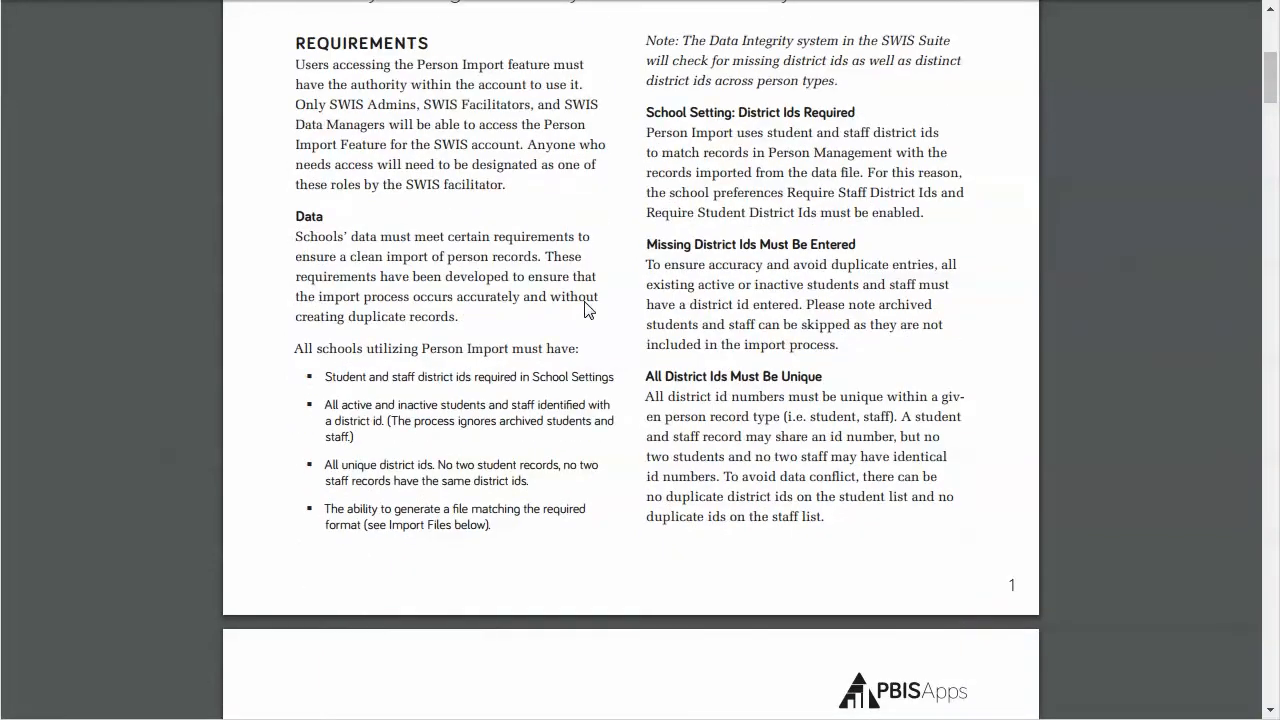
pyautogui.scroll(-5, 586, 309)
pyautogui.scroll(-3, 586, 309)
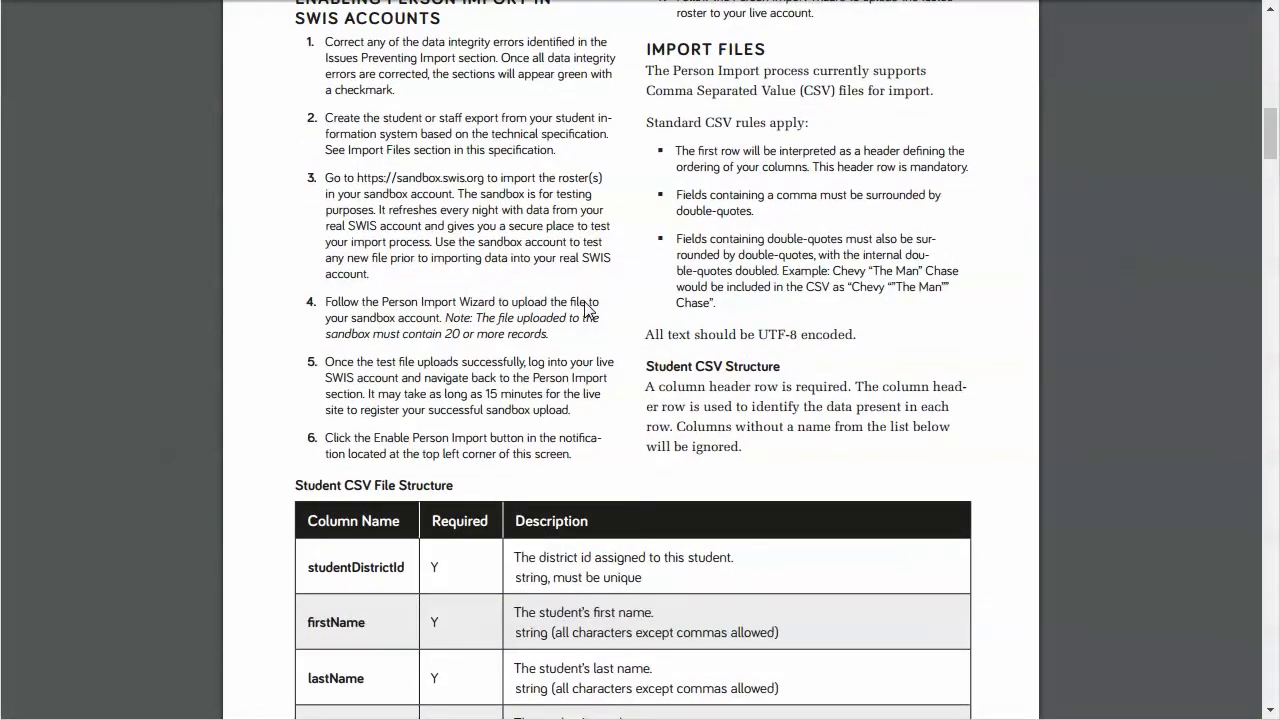
pyautogui.scroll(-3, 587, 309)
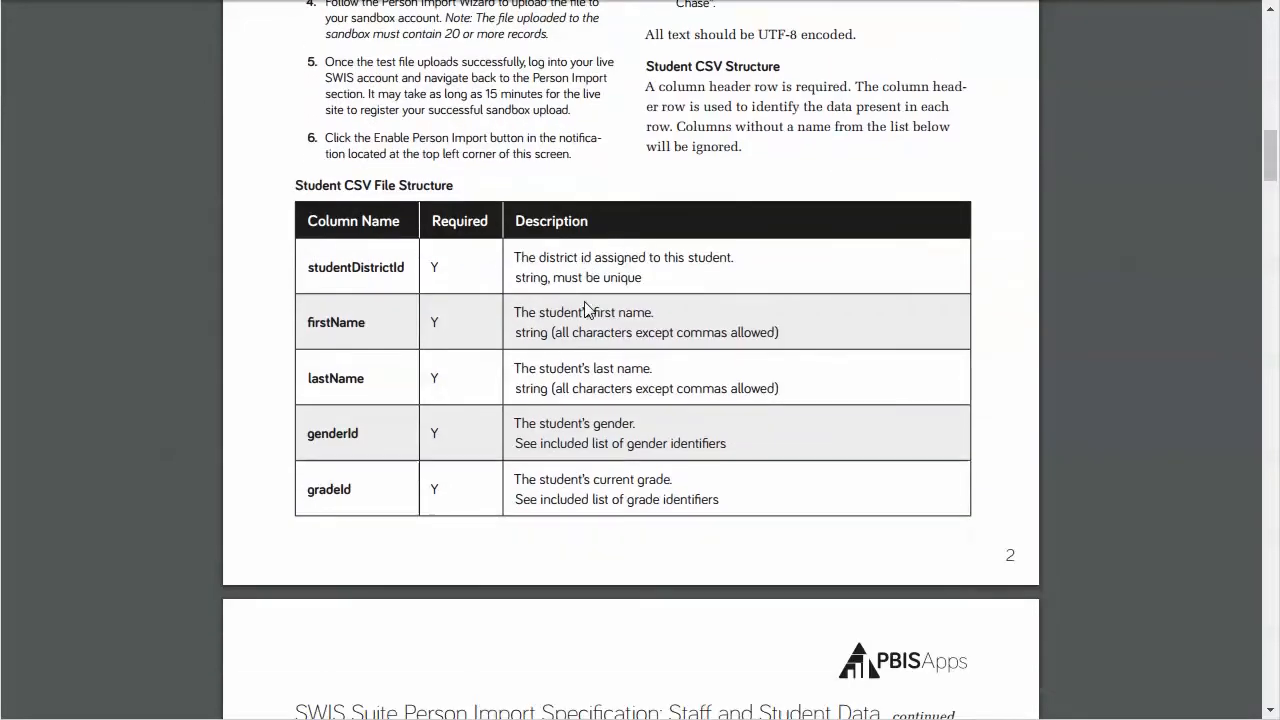
pyautogui.scroll(-7, 587, 309)
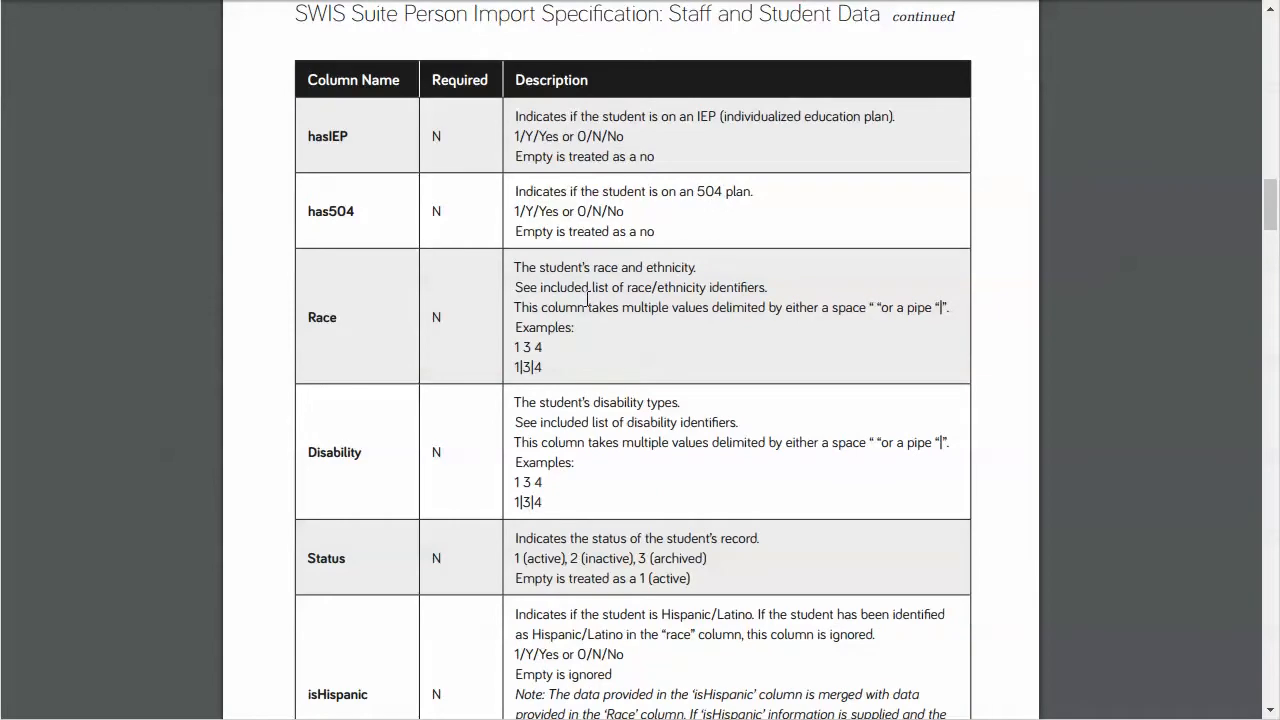
pyautogui.scroll(-7, 587, 298)
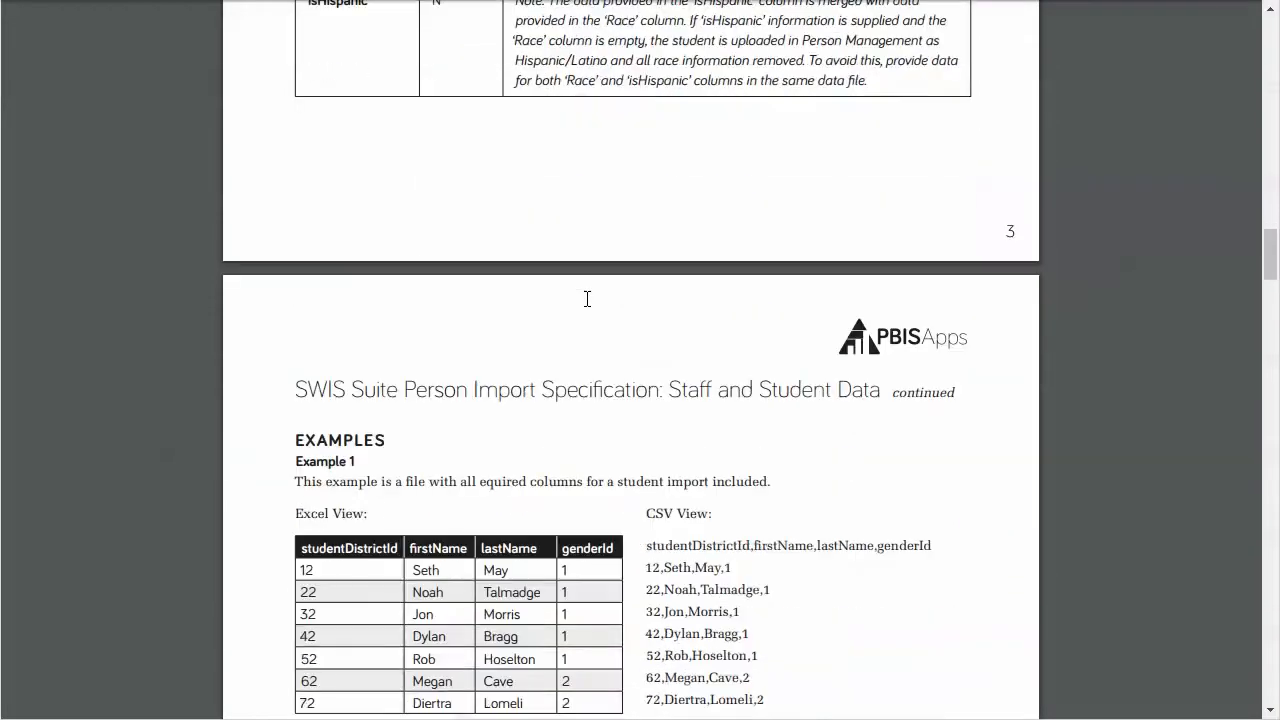
pyautogui.scroll(-3, 587, 298)
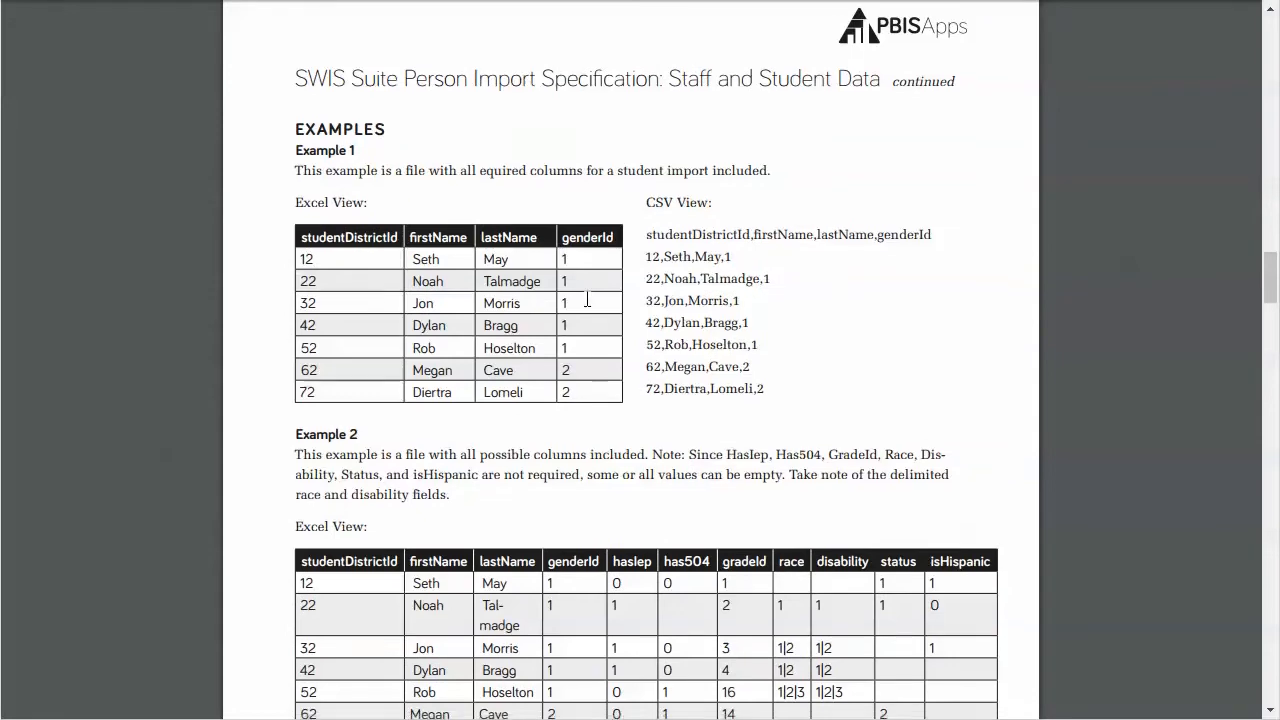
pyautogui.scroll(-4, 587, 298)
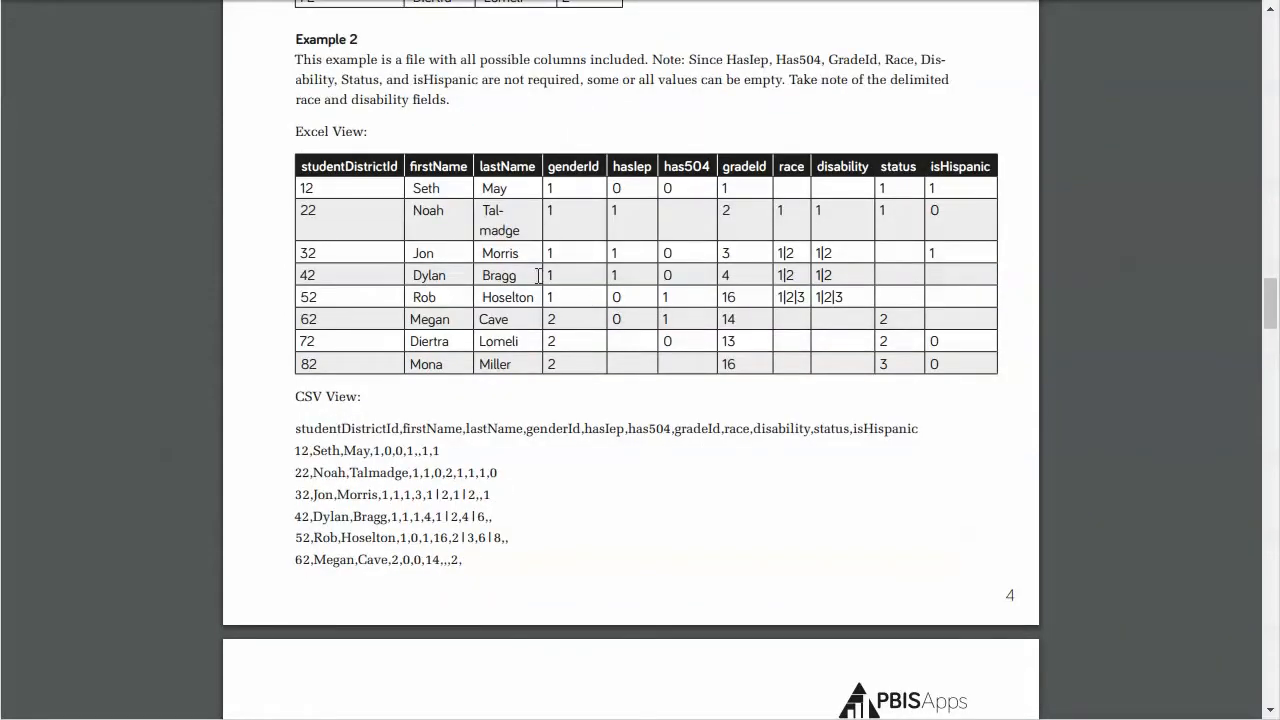
pyautogui.scroll(-1, 860, 372)
pyautogui.scroll(-4, 860, 372)
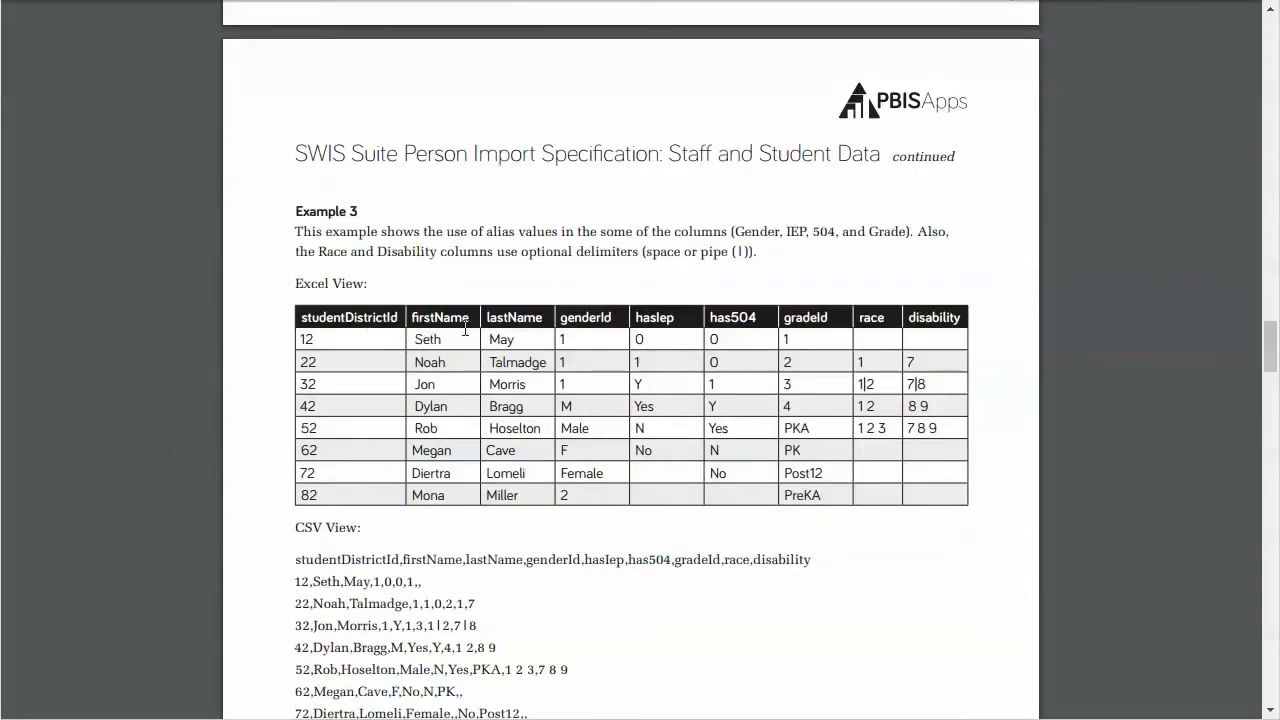
pyautogui.scroll(-5, 788, 336)
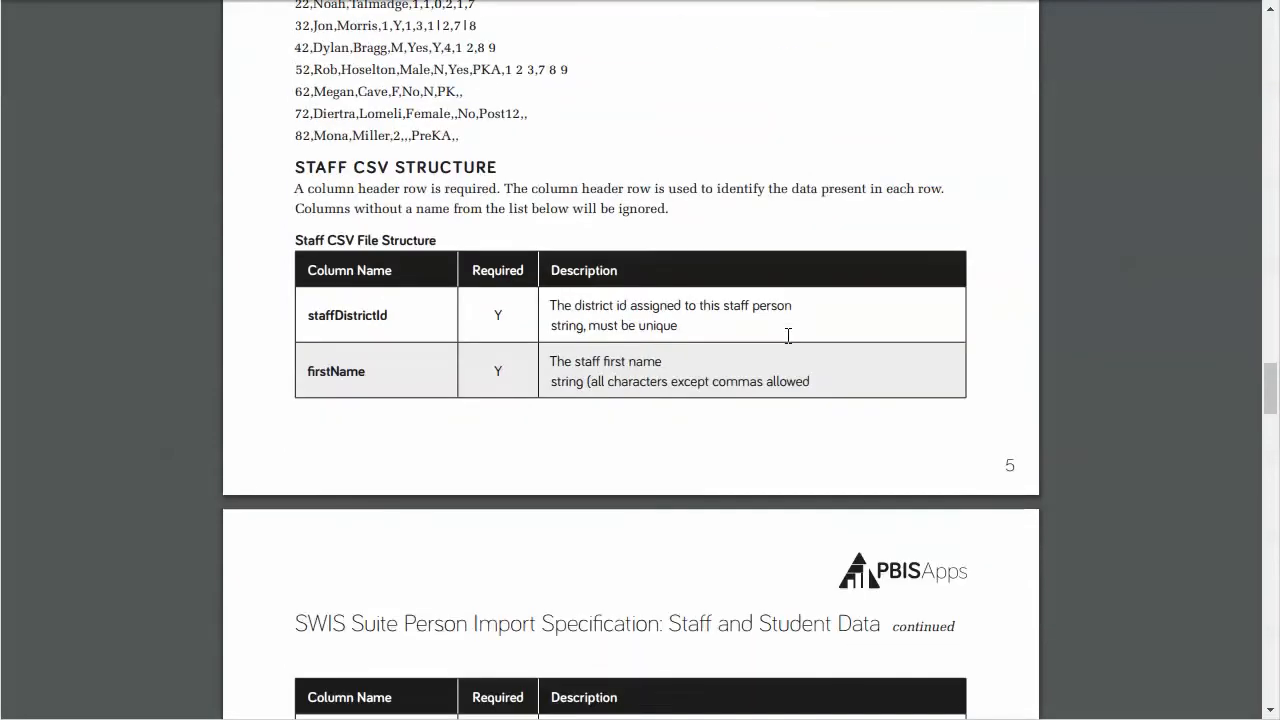
pyautogui.scroll(-8, 788, 336)
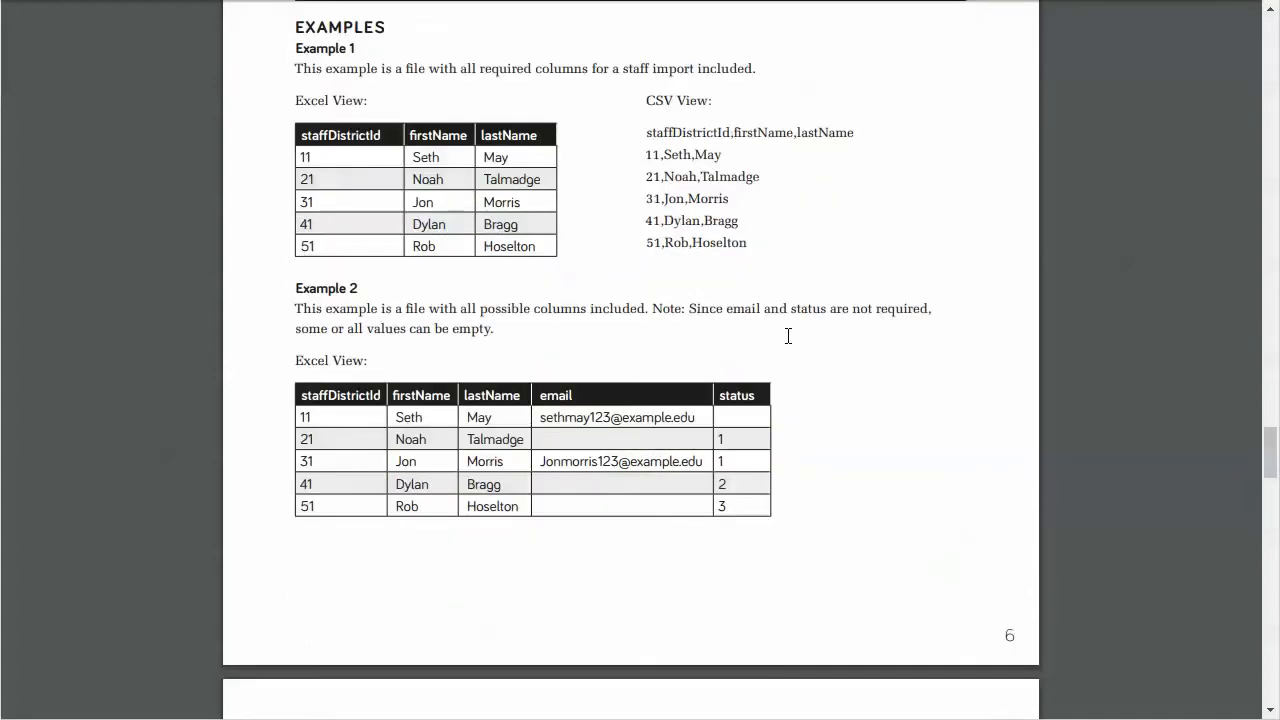
pyautogui.scroll(-7, 788, 336)
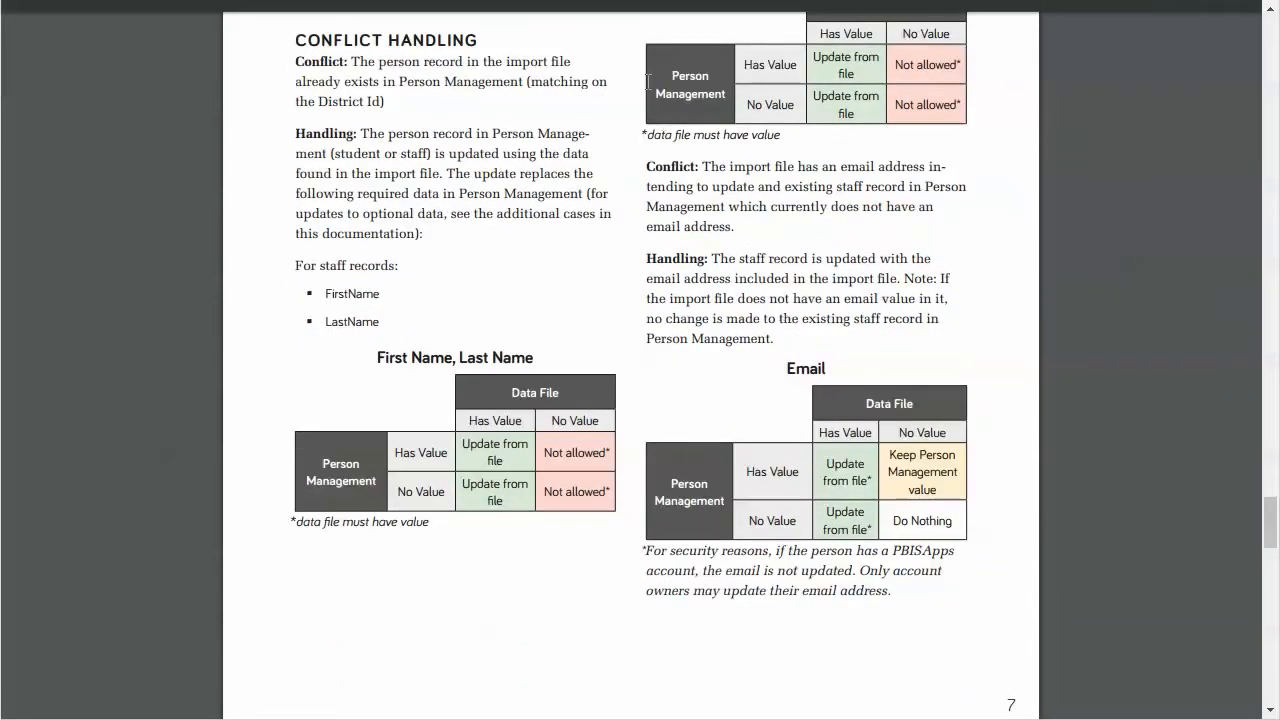
pyautogui.hotkey('ctrl', 'w')
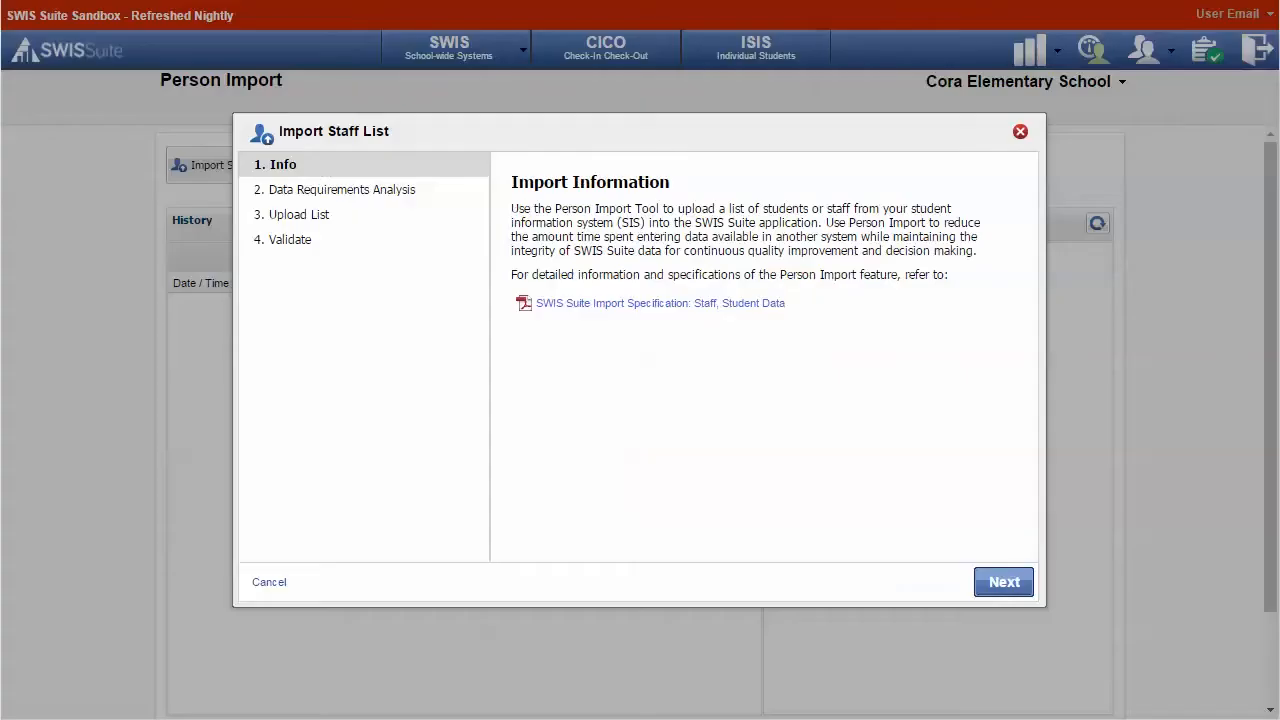
# Advance to Data Requirements Analysis and make staff district IDs required.
pyautogui.click(1004, 583)
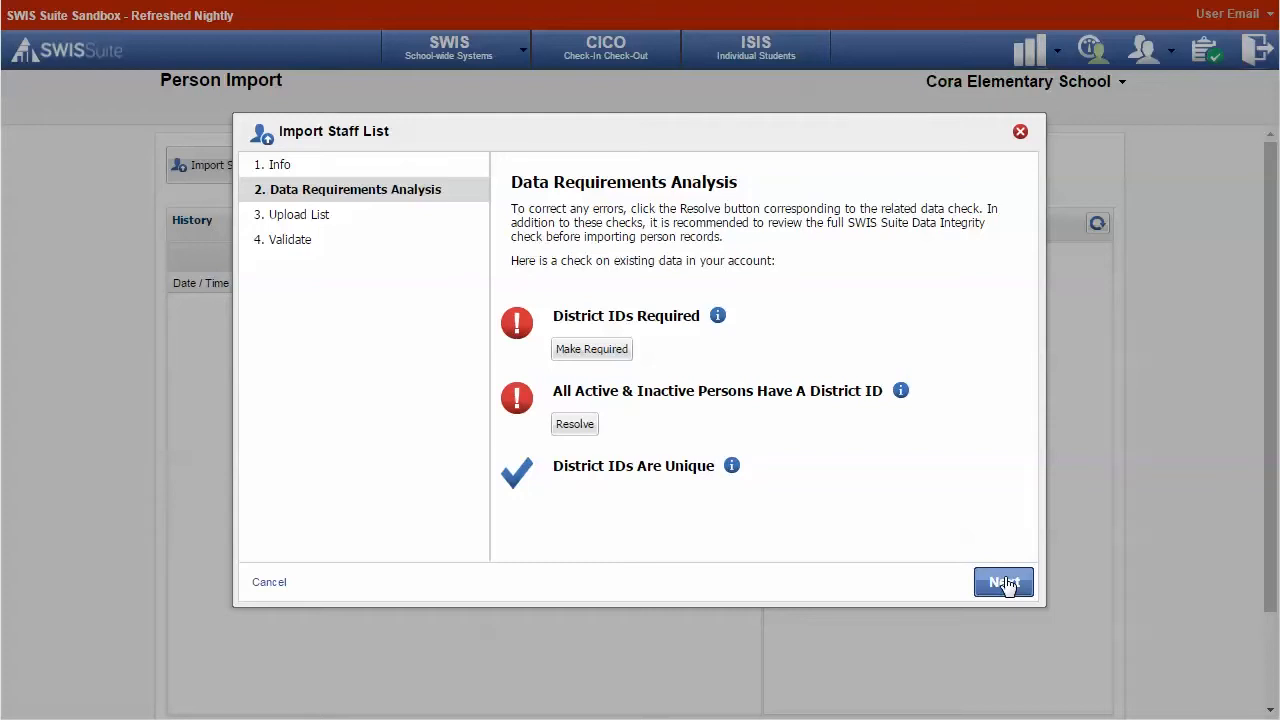
pyautogui.click(573, 356)
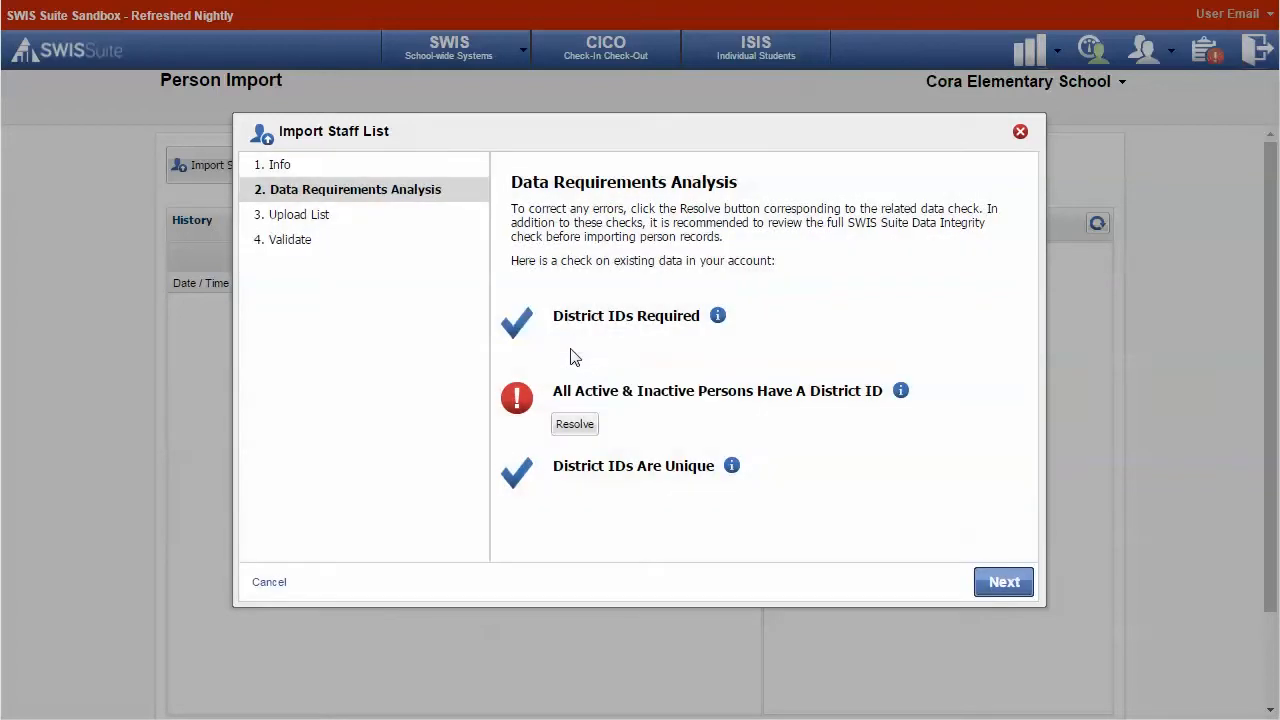
# Enter district IDs 123456 and 23456 for the two staff members missing them.
pyautogui.click(576, 426)
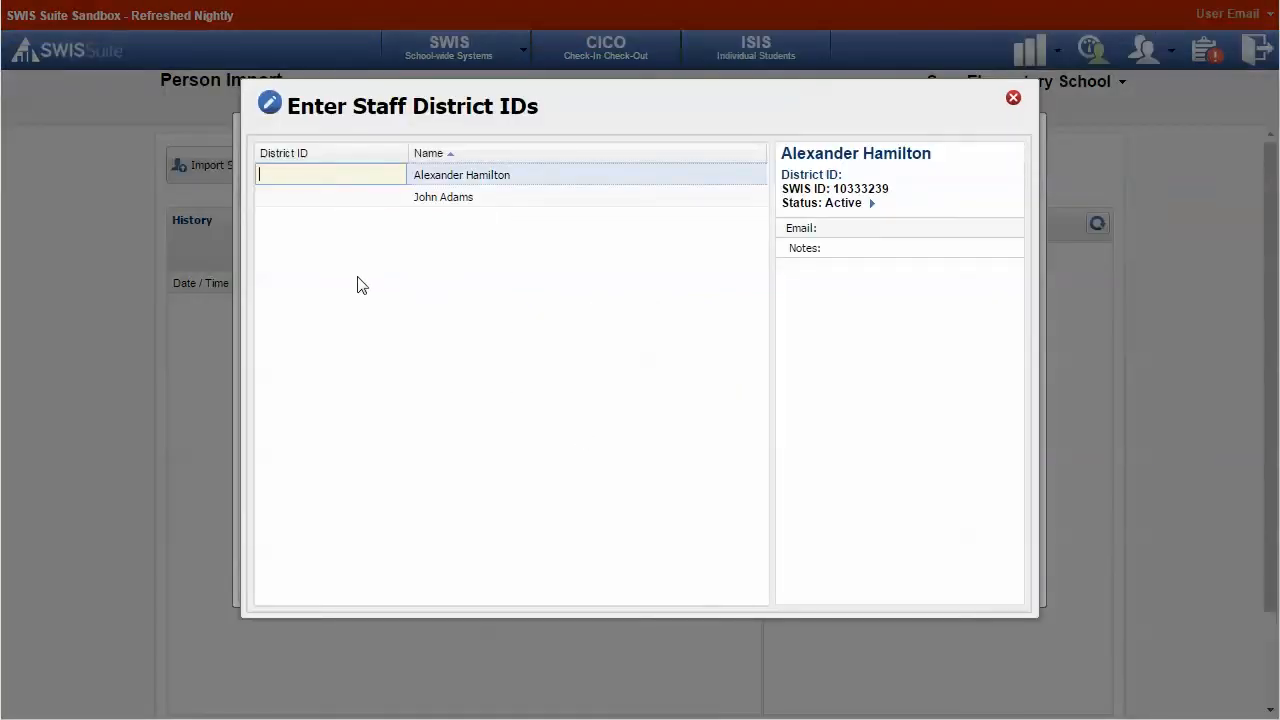
pyautogui.write('123456')
pyautogui.click(300, 199)
pyautogui.write('23456')
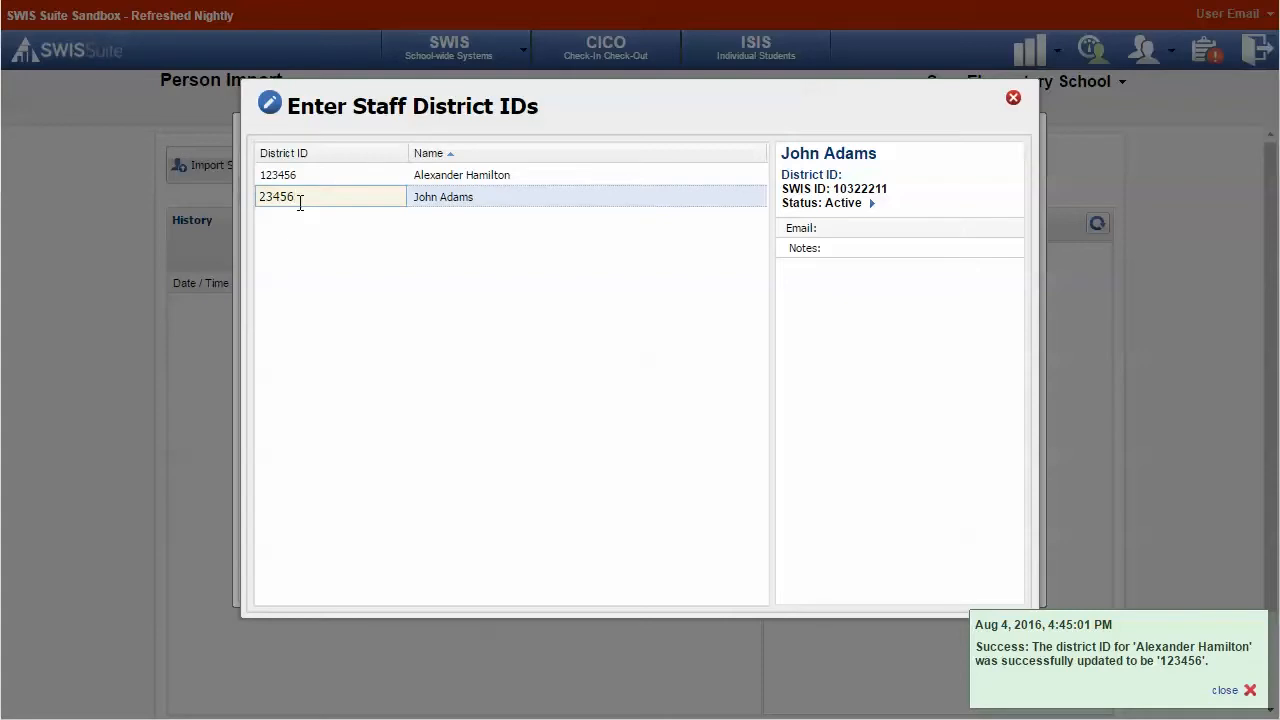
pyautogui.press('Return')
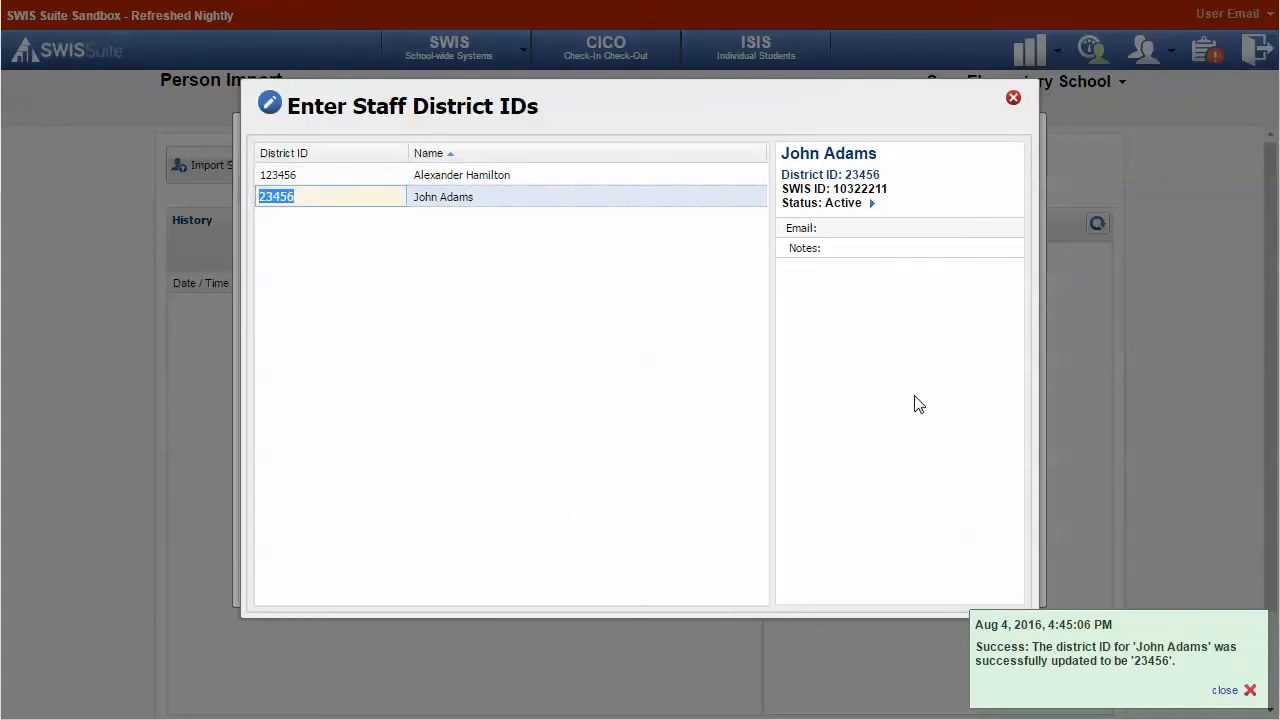
pyautogui.click(577, 178)
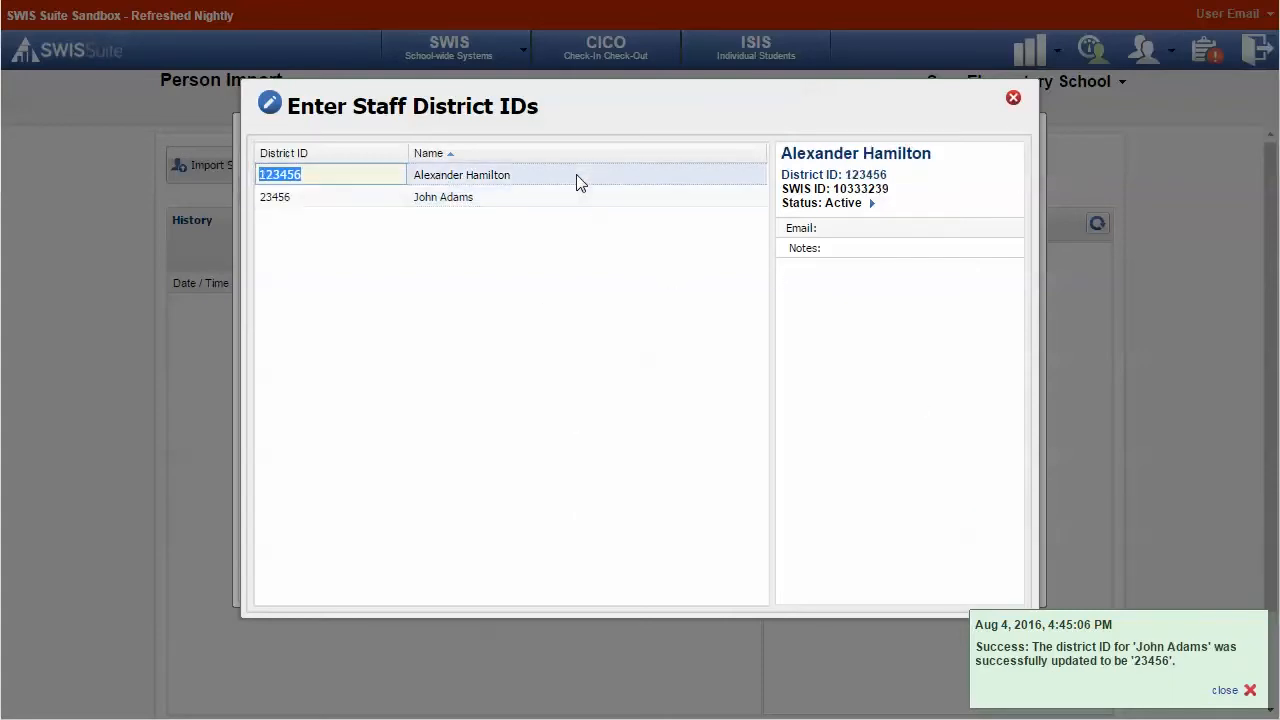
pyautogui.click(1014, 100)
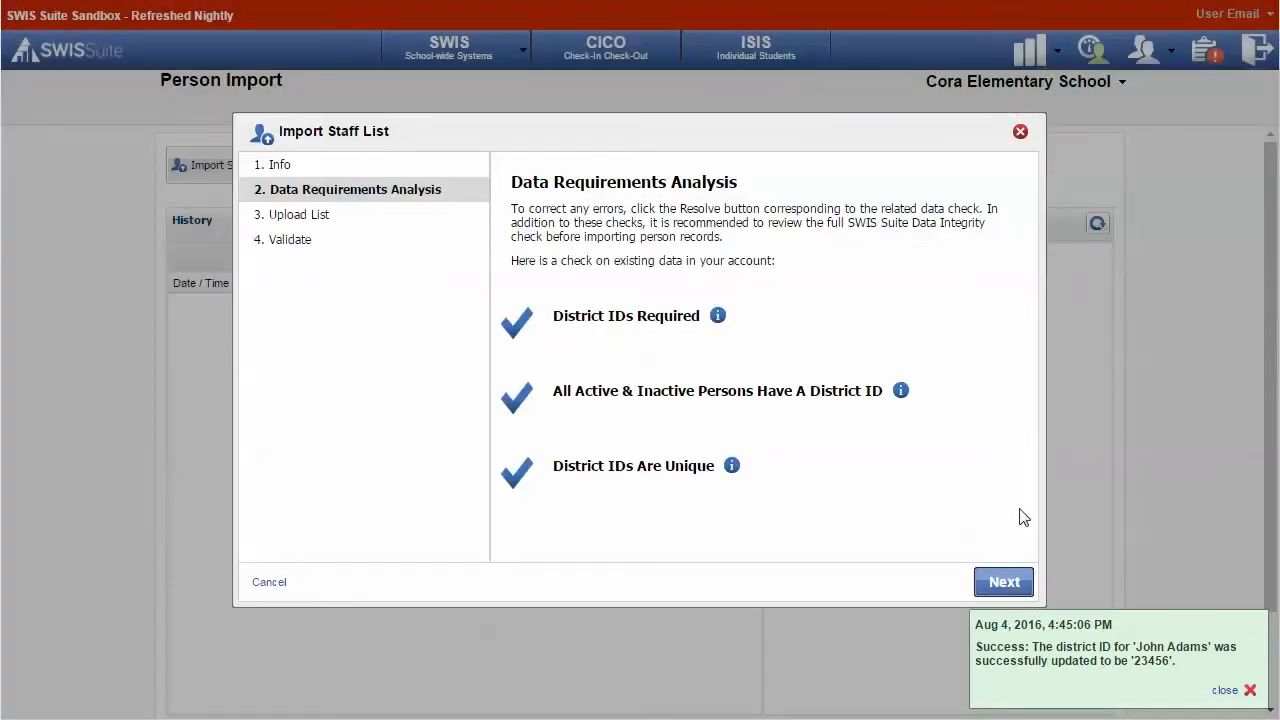
# Upload MySchoolStaffList.csv from Person Import Files and validate it: 21 records, 0 errors.
pyautogui.click(1004, 583)
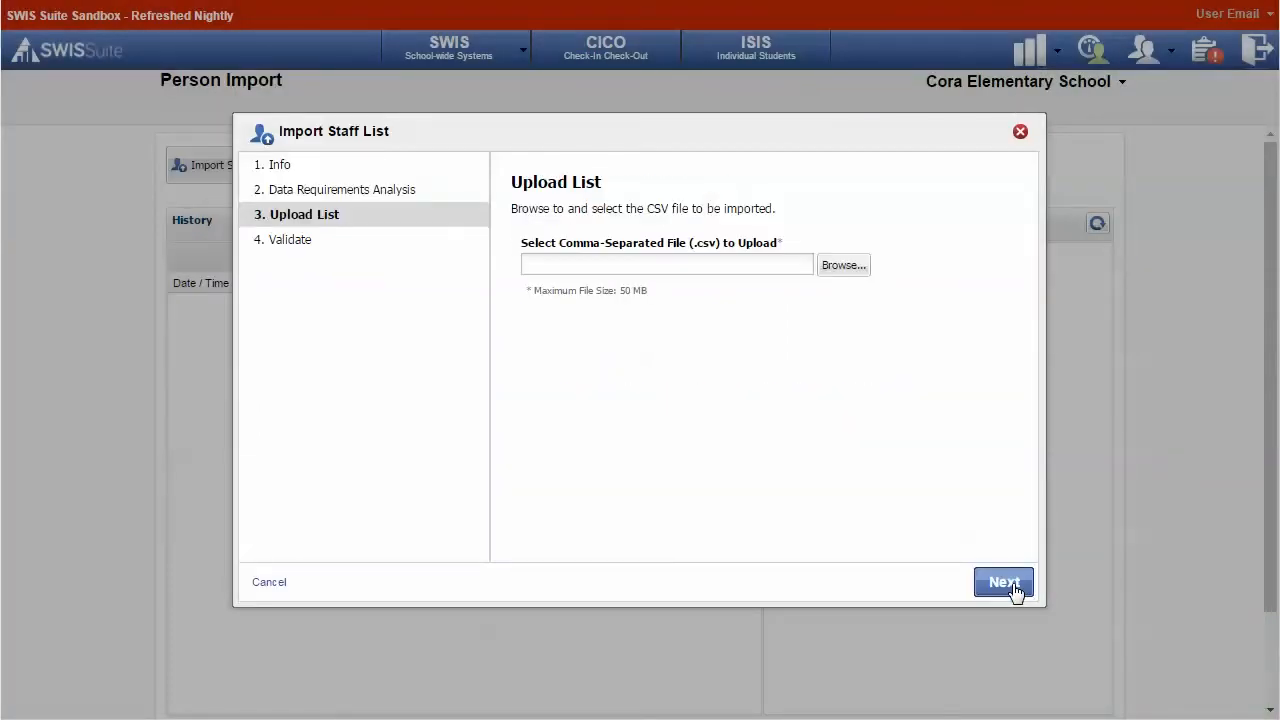
pyautogui.click(833, 266)
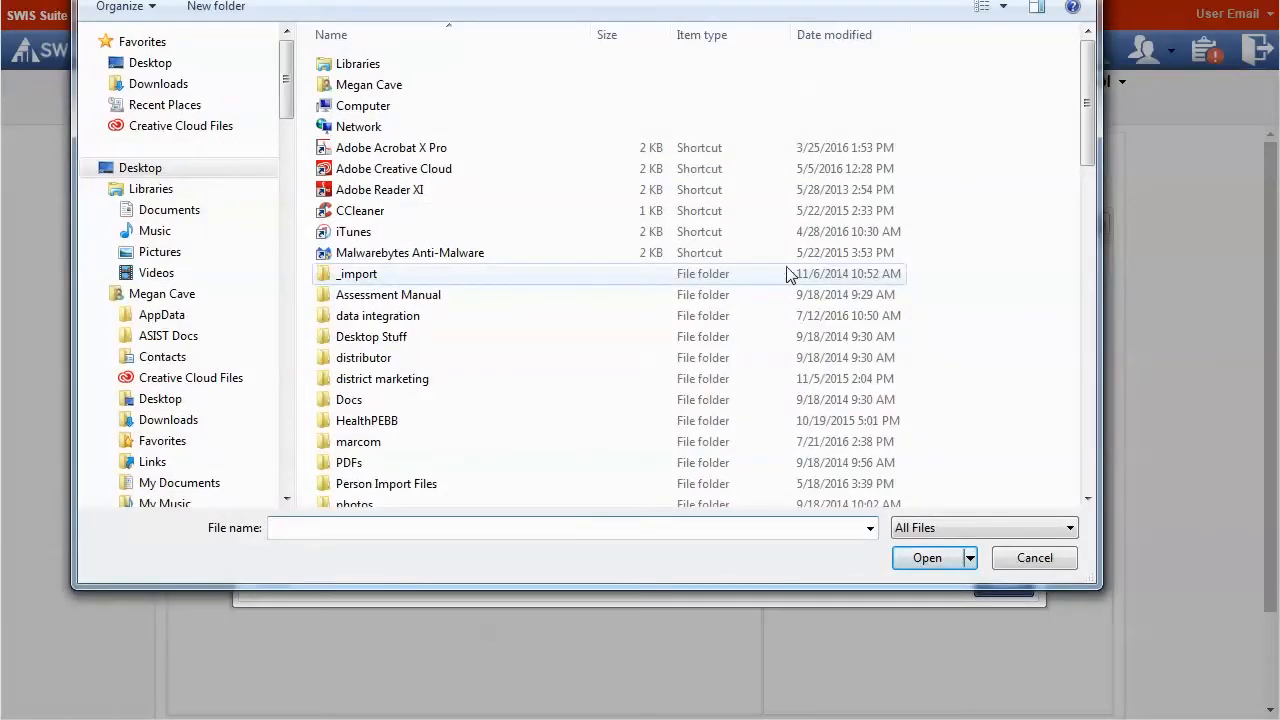
pyautogui.doubleClick(410, 484)
pyautogui.click(410, 66)
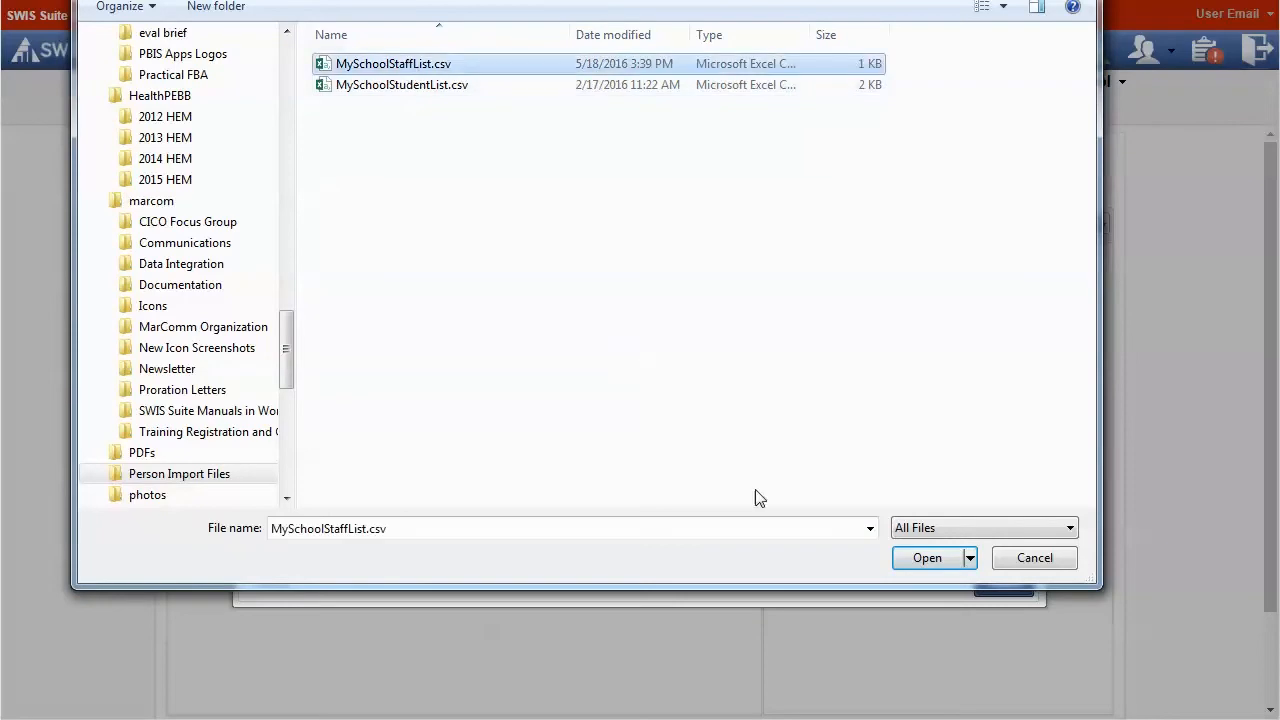
pyautogui.click(912, 565)
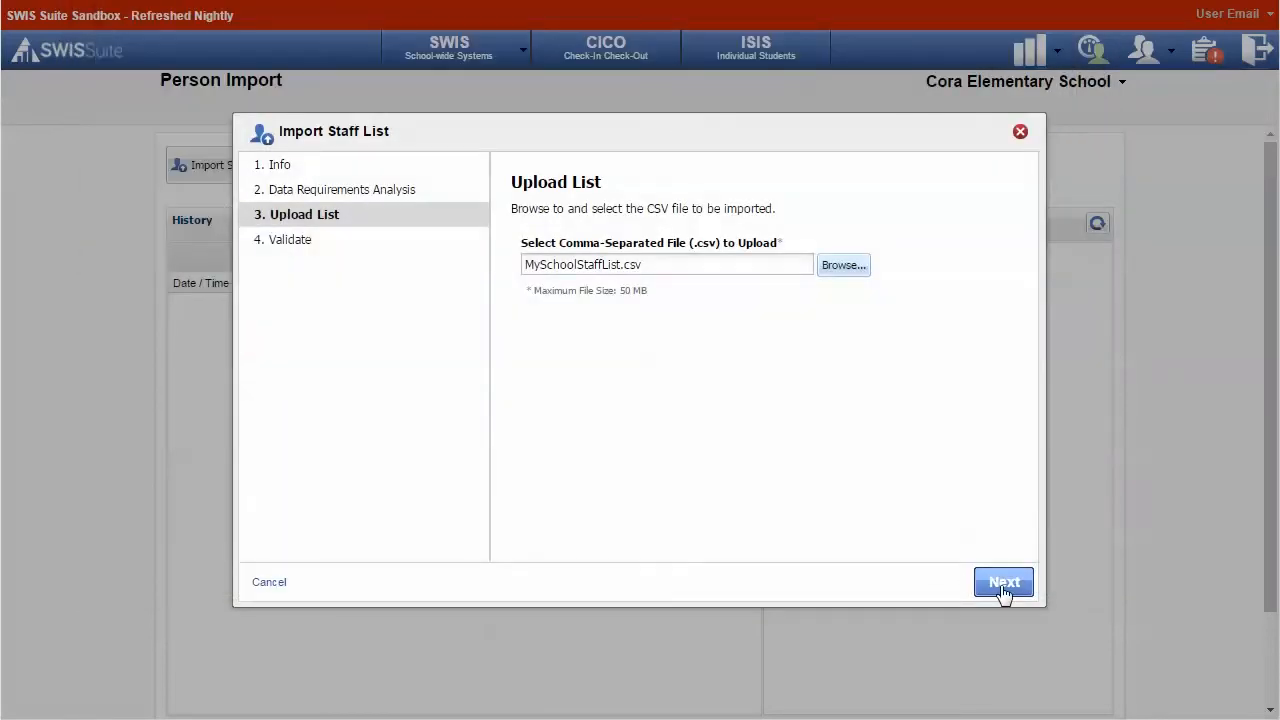
pyautogui.click(1003, 588)
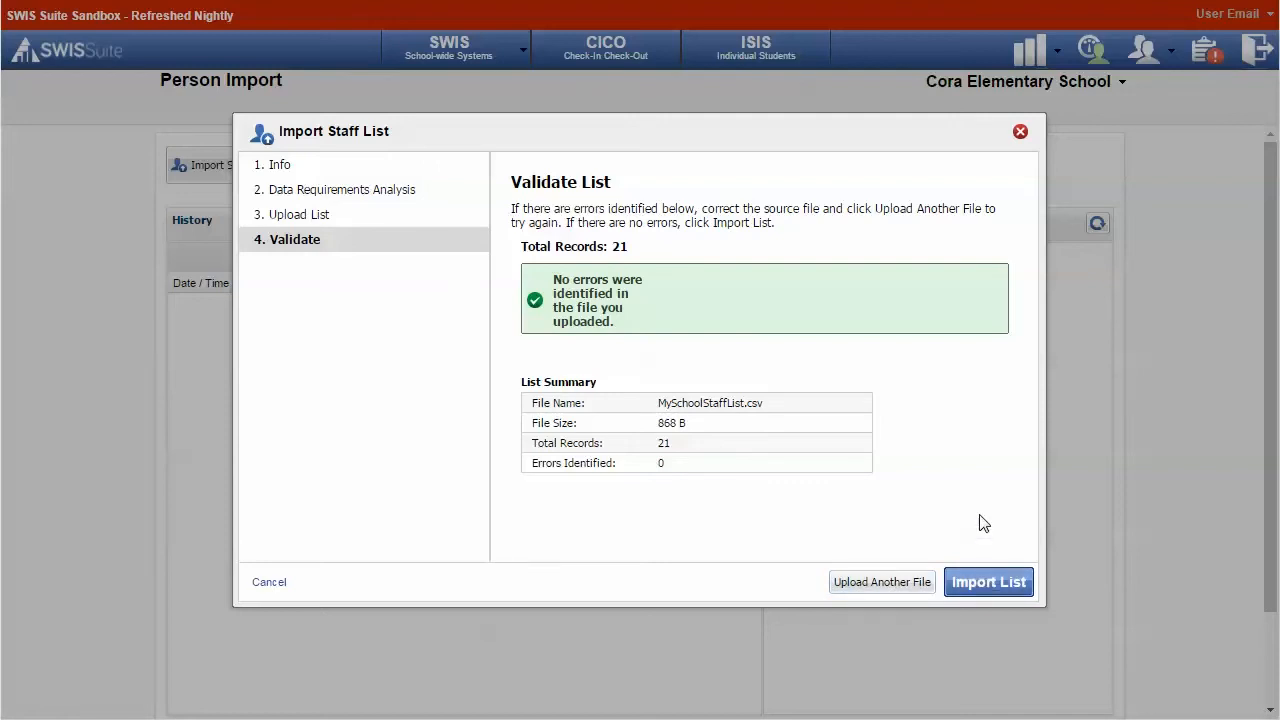
# Import the validated 21-record staff list into the sandbox.
pyautogui.click(987, 585)
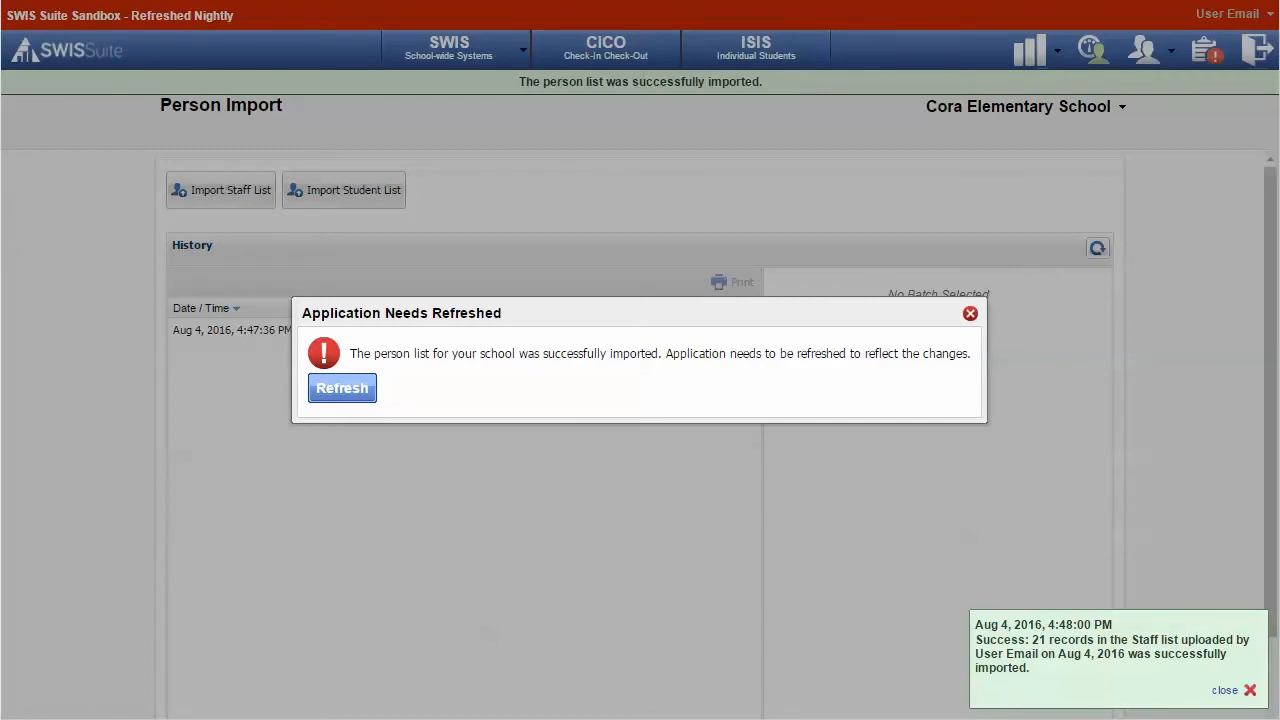
# Refresh the application so the live Person Import page shows all requirements met.
pyautogui.click(343, 390)
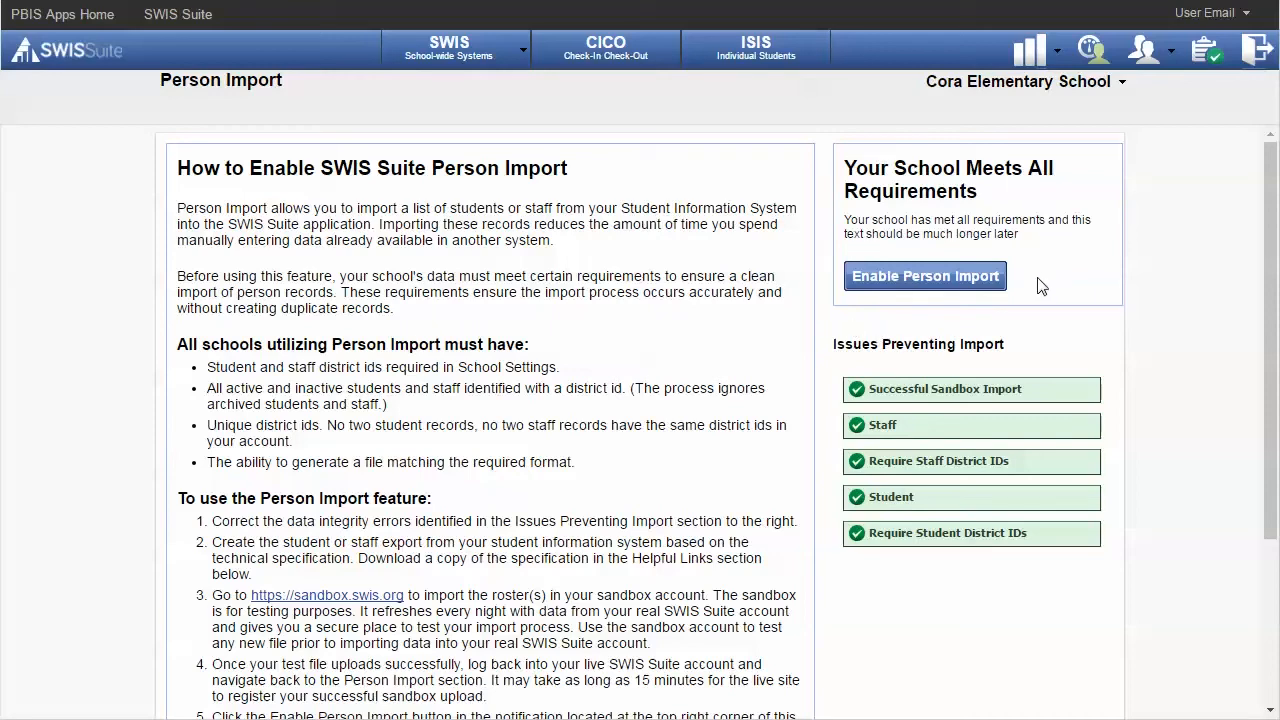
# Enable Person Import and start a staff list import, advancing to the Upload step.
pyautogui.click(975, 285)
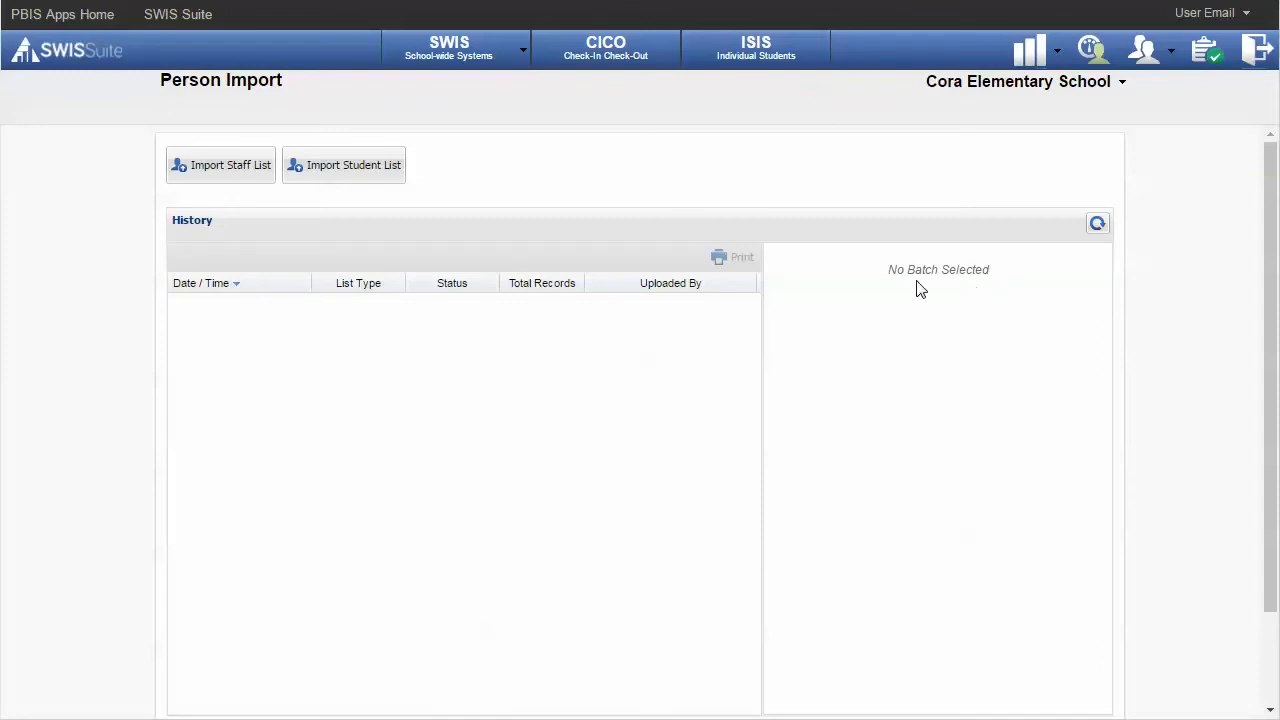
pyautogui.click(202, 176)
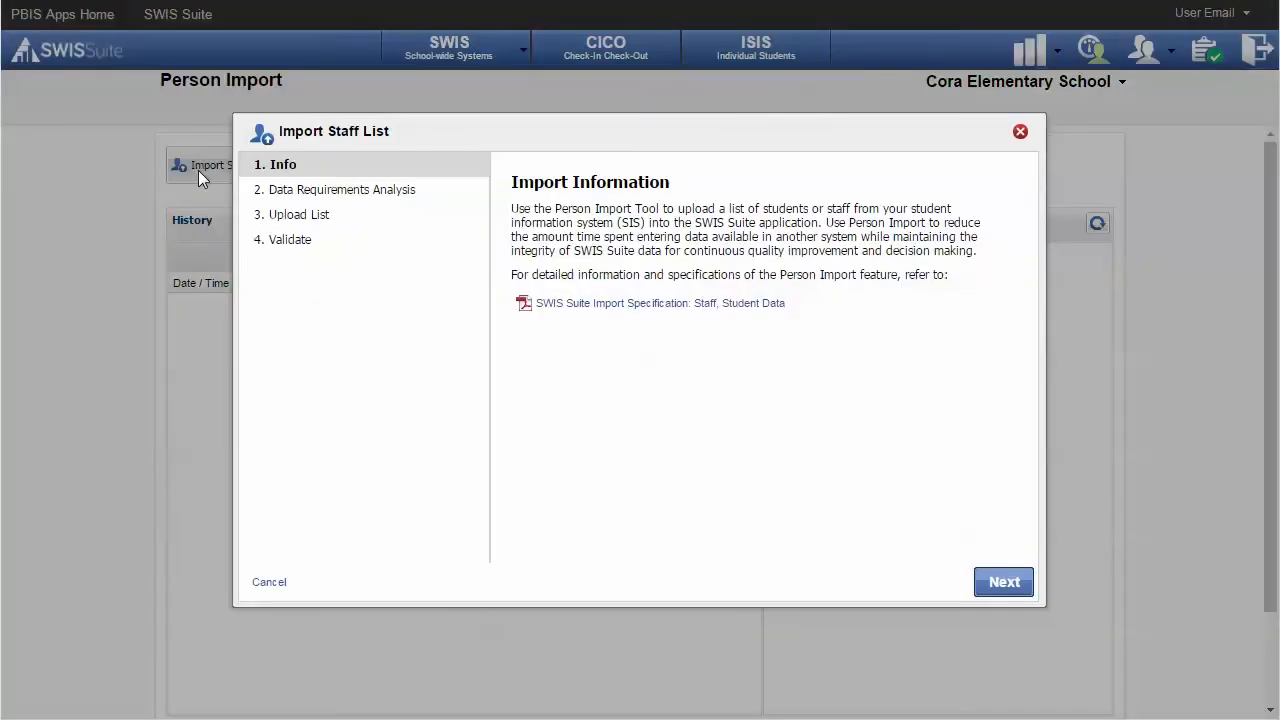
pyautogui.click(316, 196)
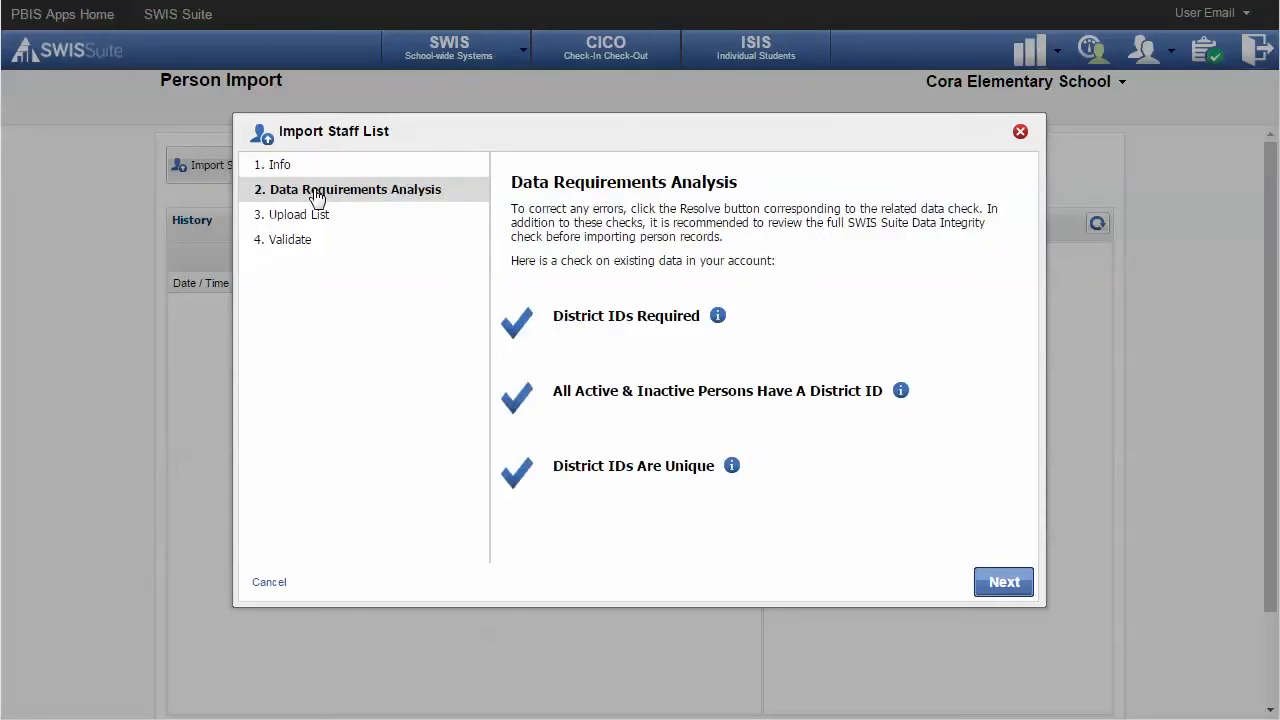
pyautogui.click(313, 218)
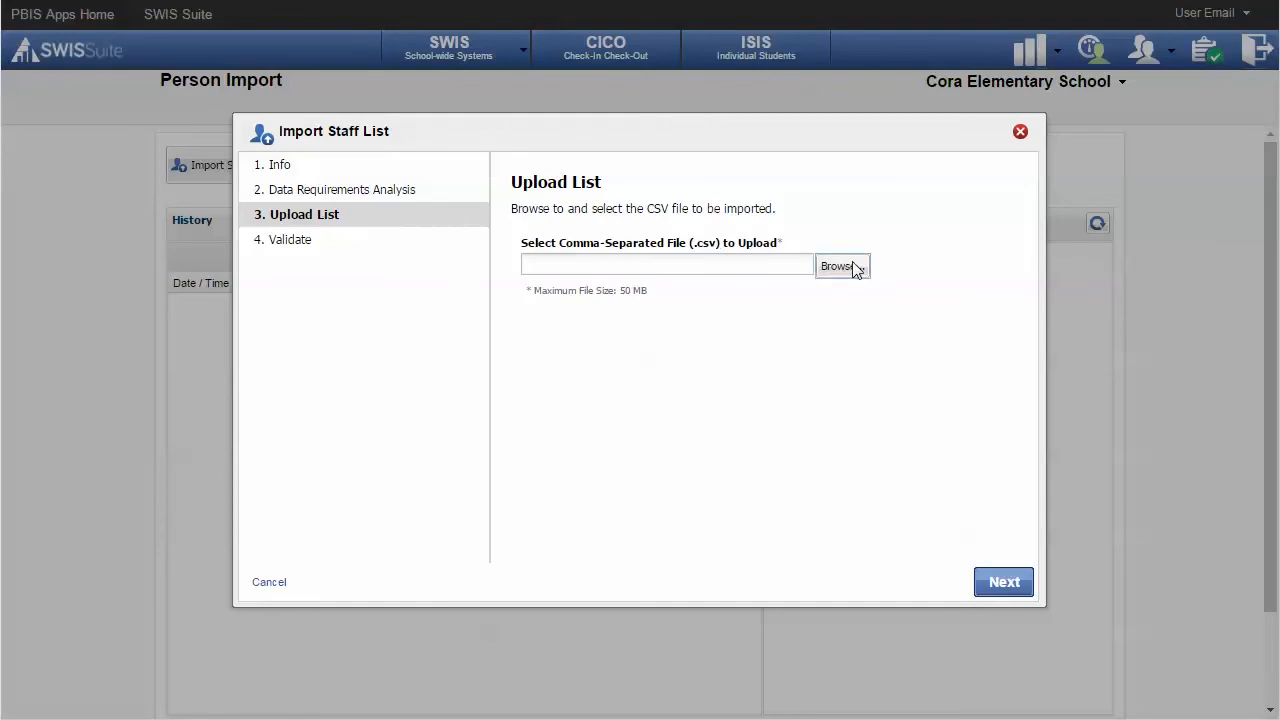
# Upload MySchoolStaffList.csv, validate it, and import the 21 staff records.
pyautogui.click(855, 266)
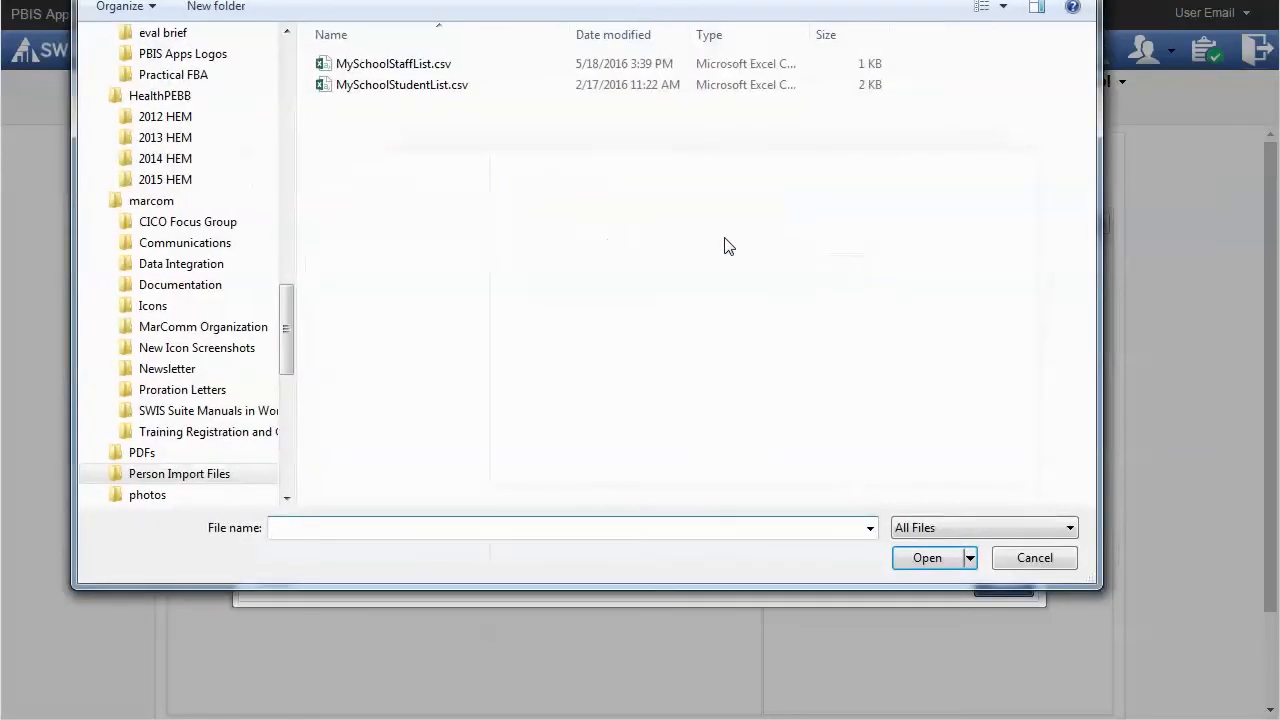
pyautogui.click(400, 63)
pyautogui.click(906, 558)
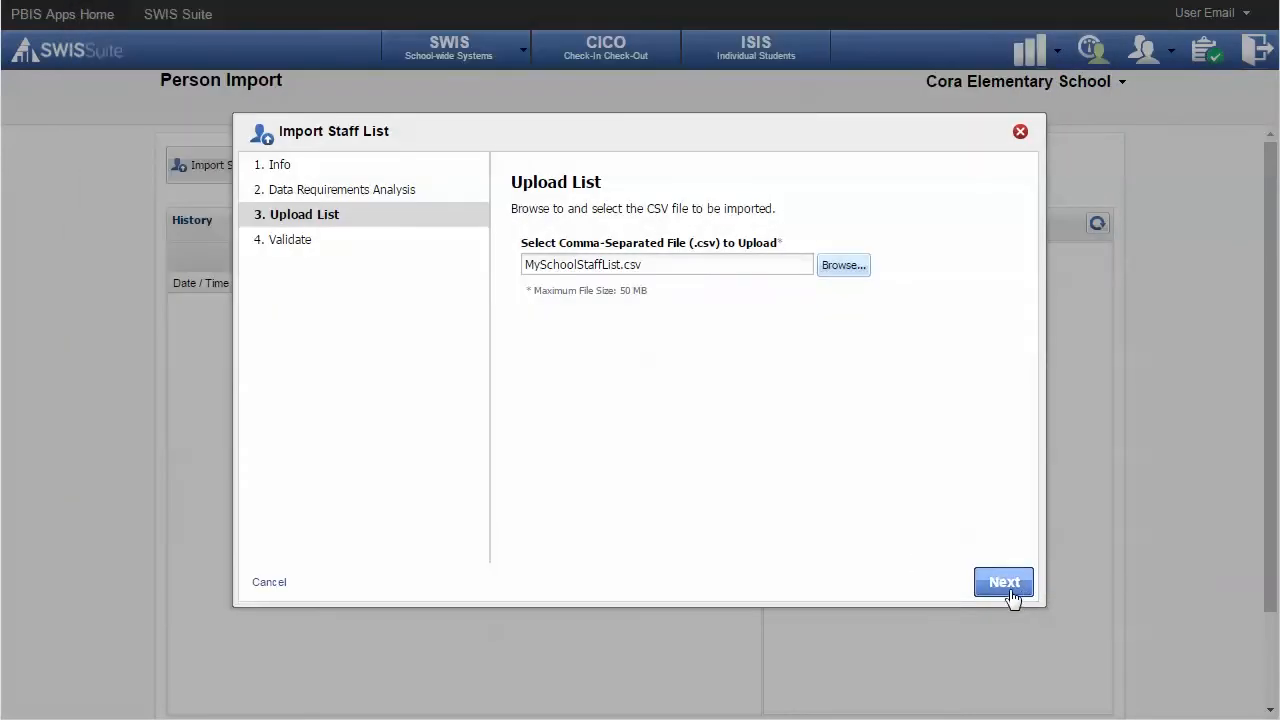
pyautogui.click(1008, 588)
pyautogui.click(975, 580)
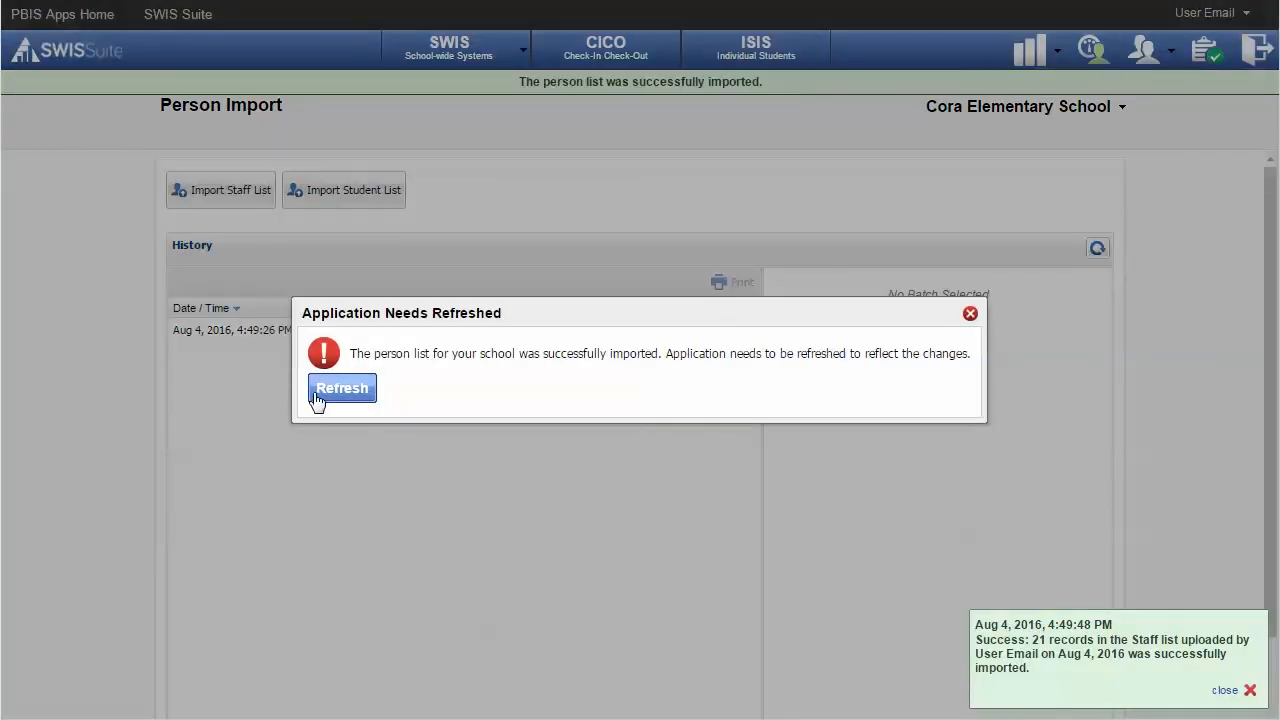
# Refresh the application and check the imported staff under Person Management's Staff tab.
pyautogui.click(341, 389)
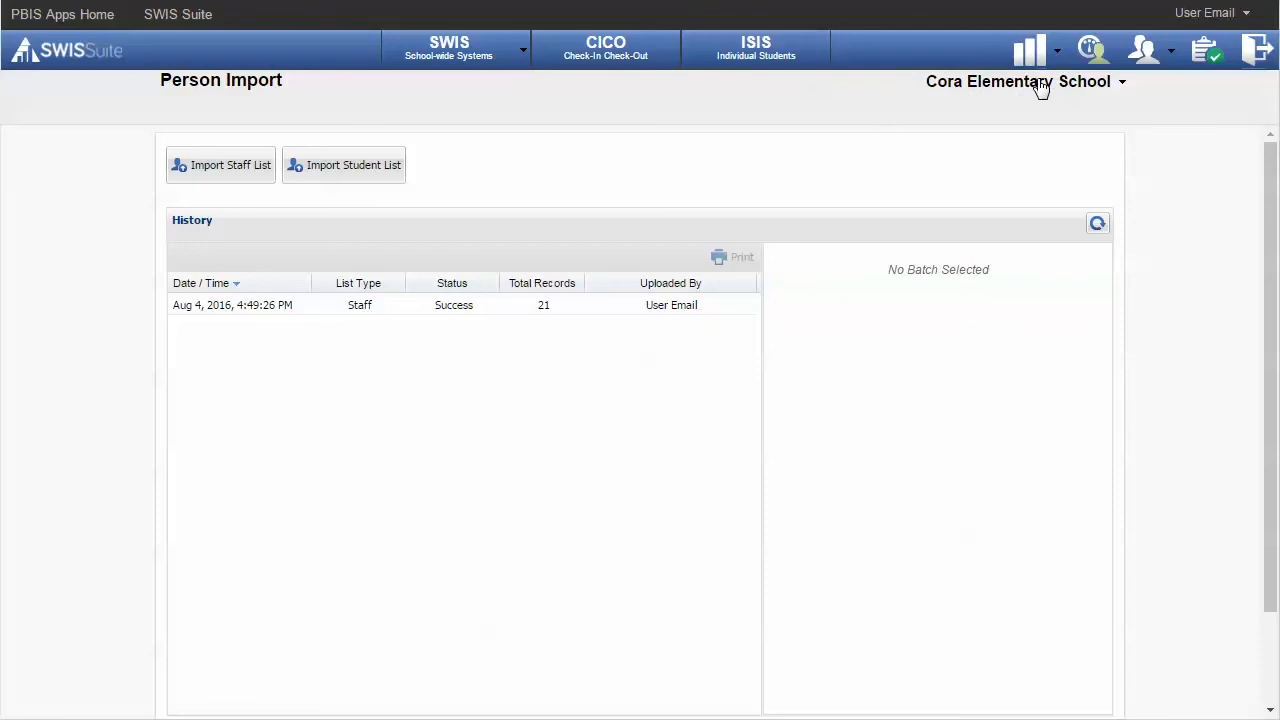
pyautogui.click(1145, 50)
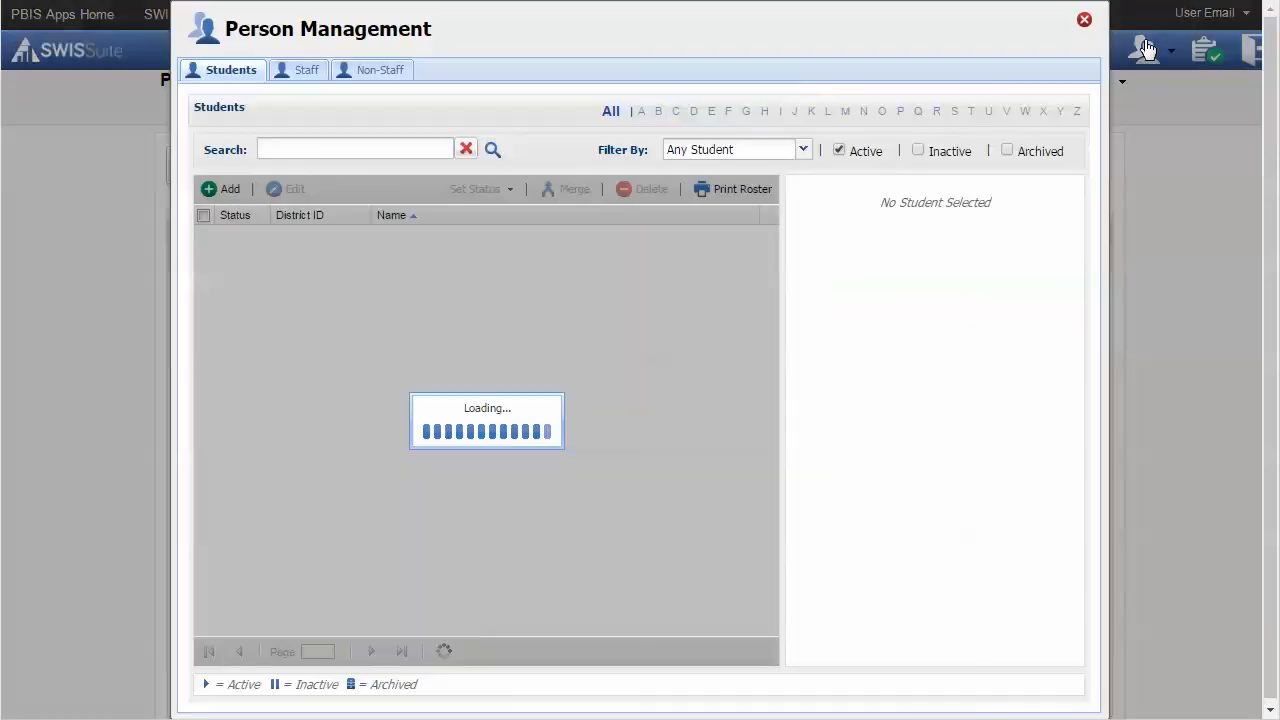
pyautogui.click(300, 73)
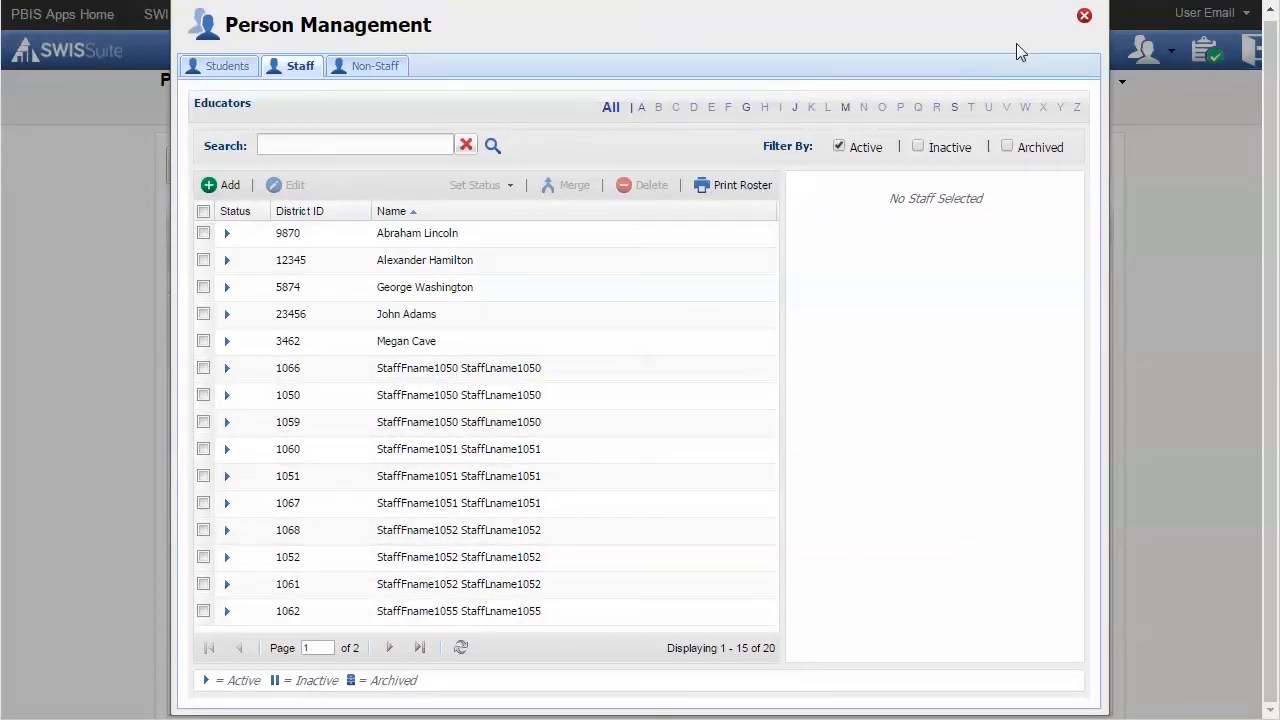
pyautogui.click(1084, 17)
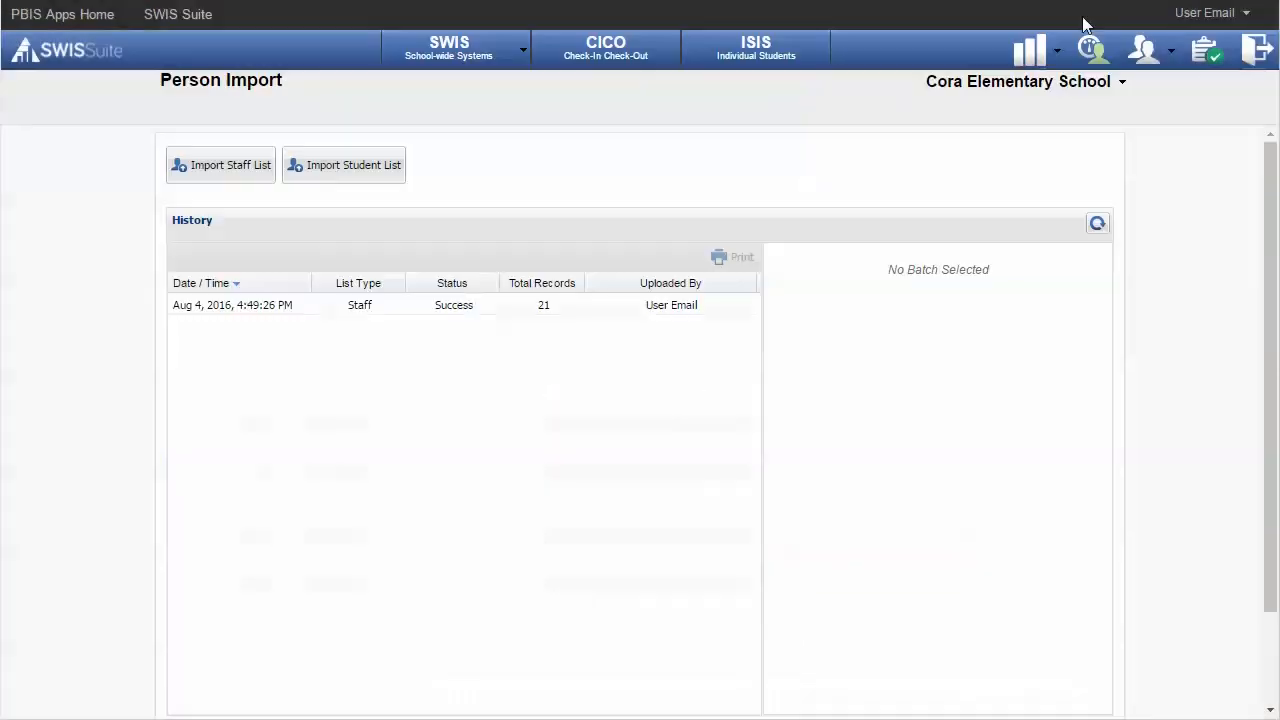